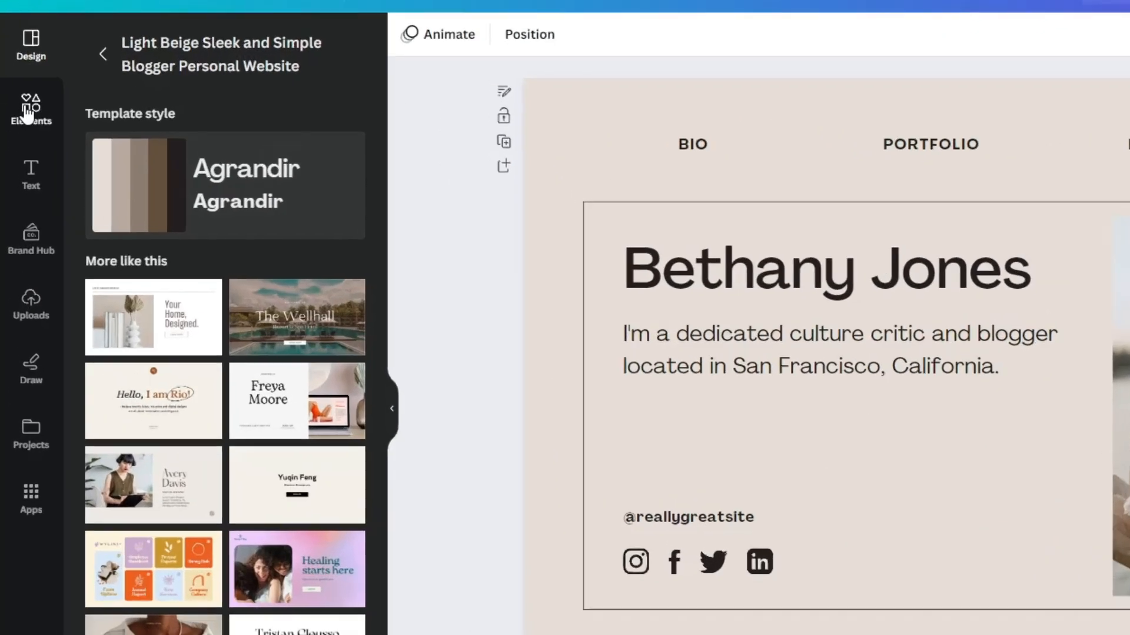
Search the design elements for "phone".
click(28, 111)
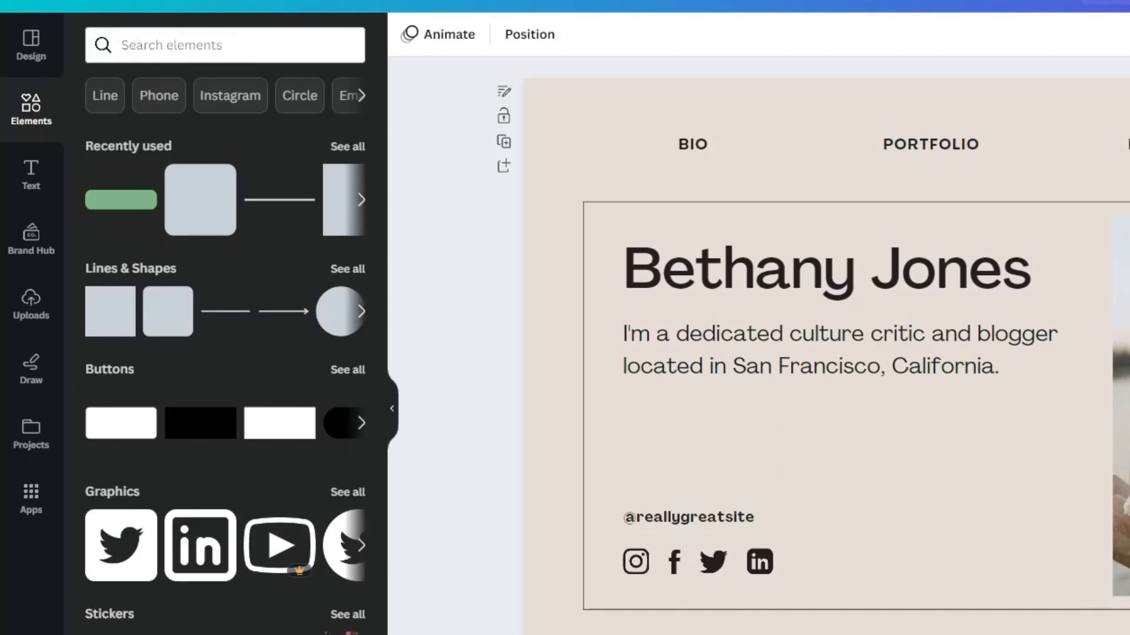
click(221, 44)
text(phon)
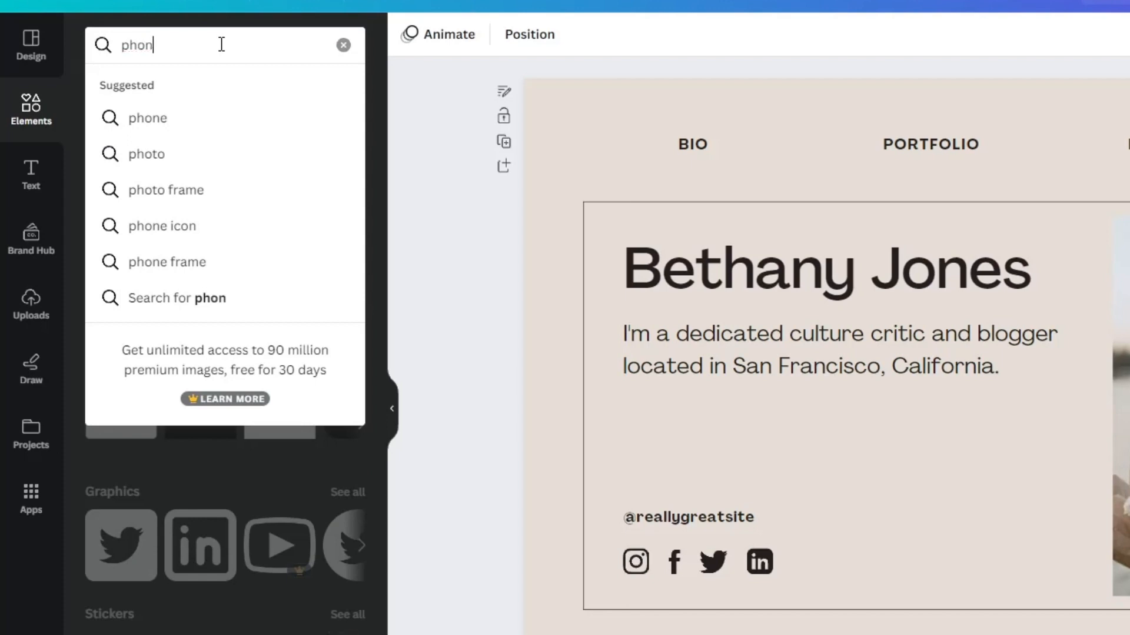
text(e)
key(Return)
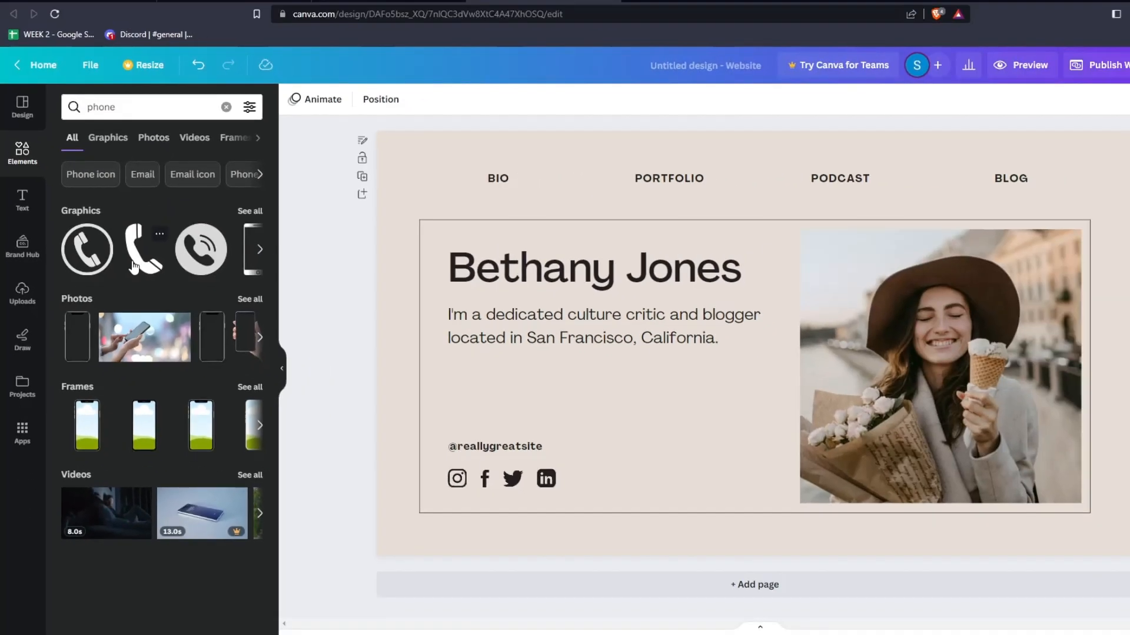
Add the phone handset graphic at social-icon size, placed directly after the LinkedIn icon in the icon row.
click(134, 266)
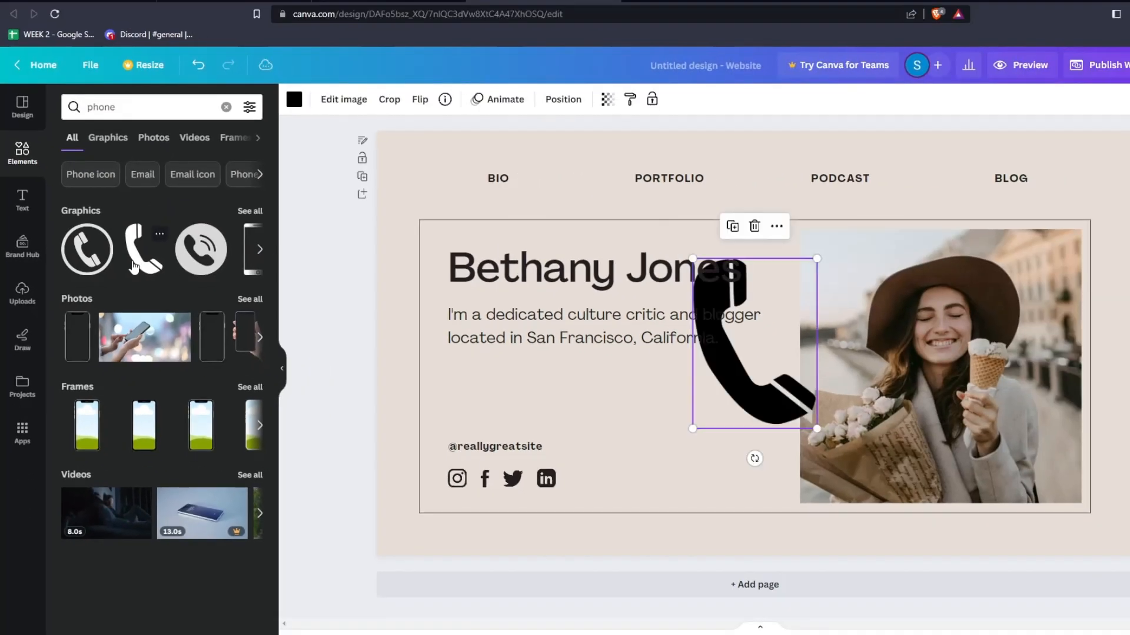
drag(816, 259, 578, 482)
click(620, 483)
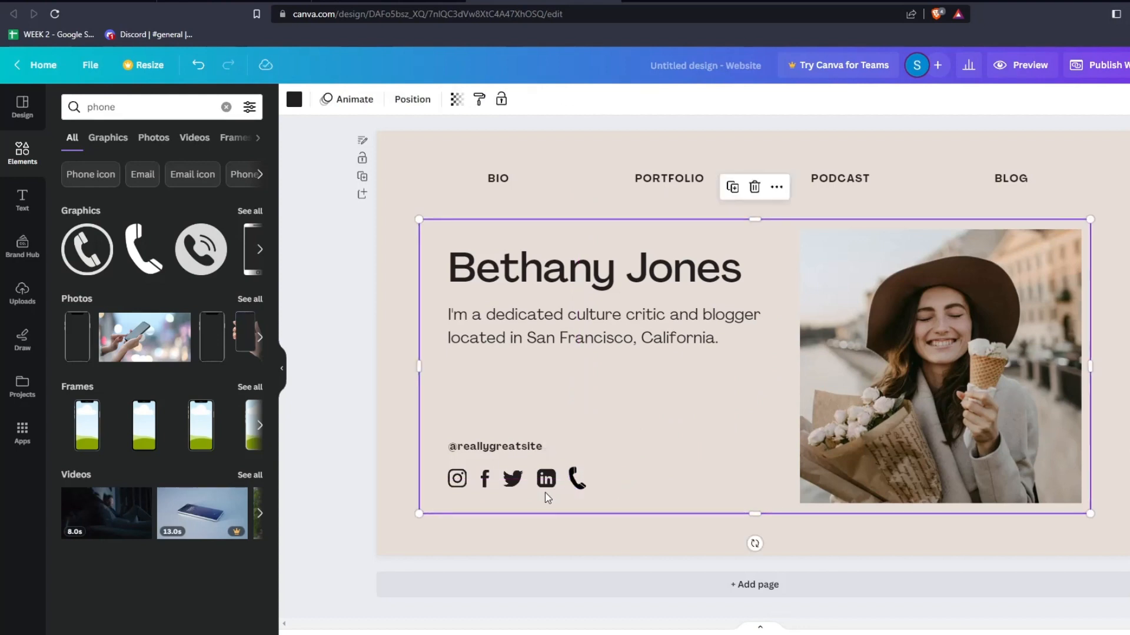
Replace the portrait photo with a free solid handset graphic from the phone results, scaled down within the framed area.
click(888, 380)
key(Delete)
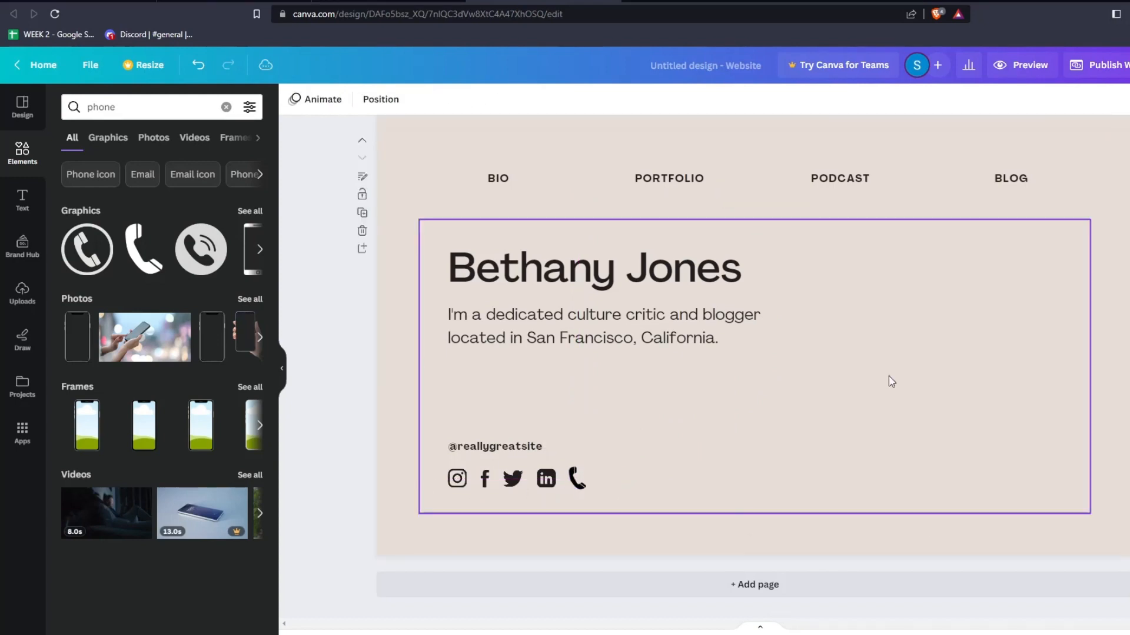
click(132, 107)
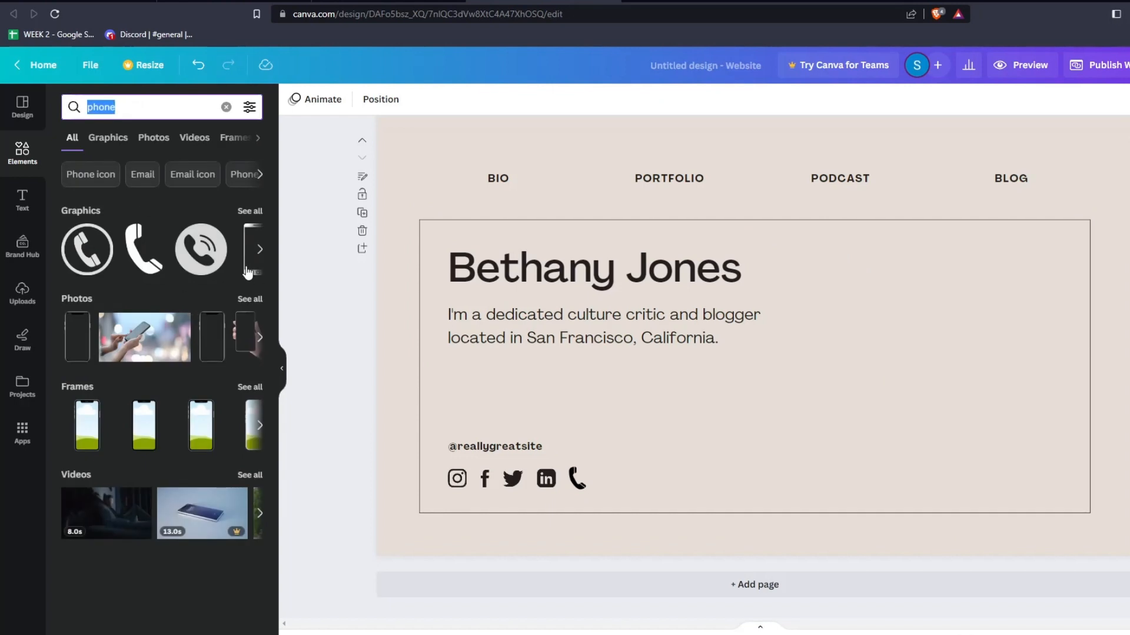
click(258, 252)
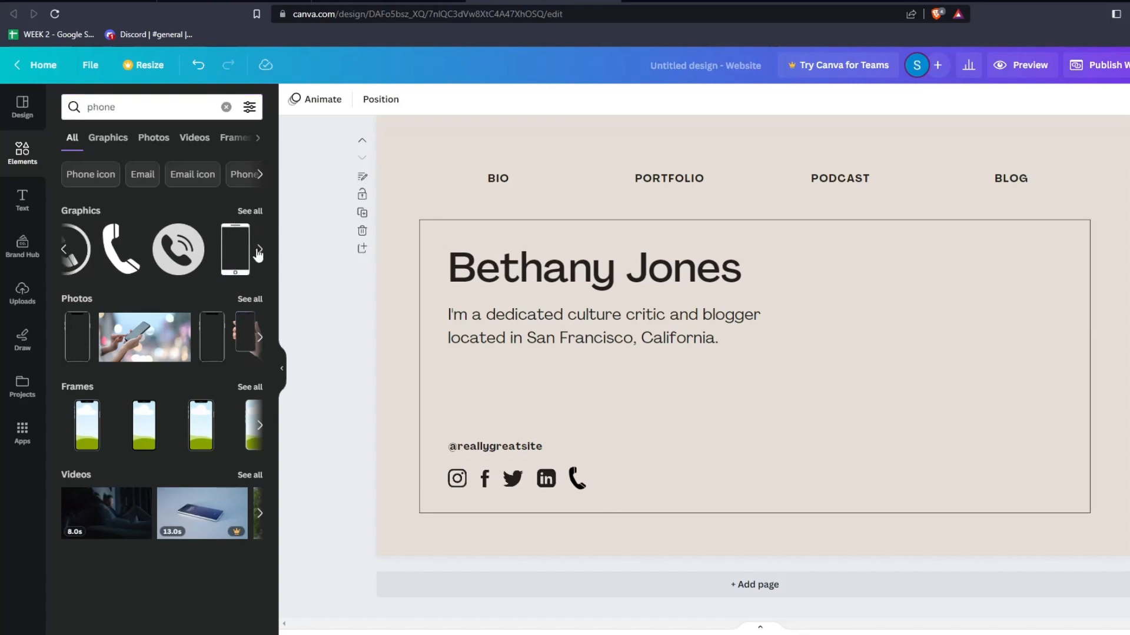
click(244, 213)
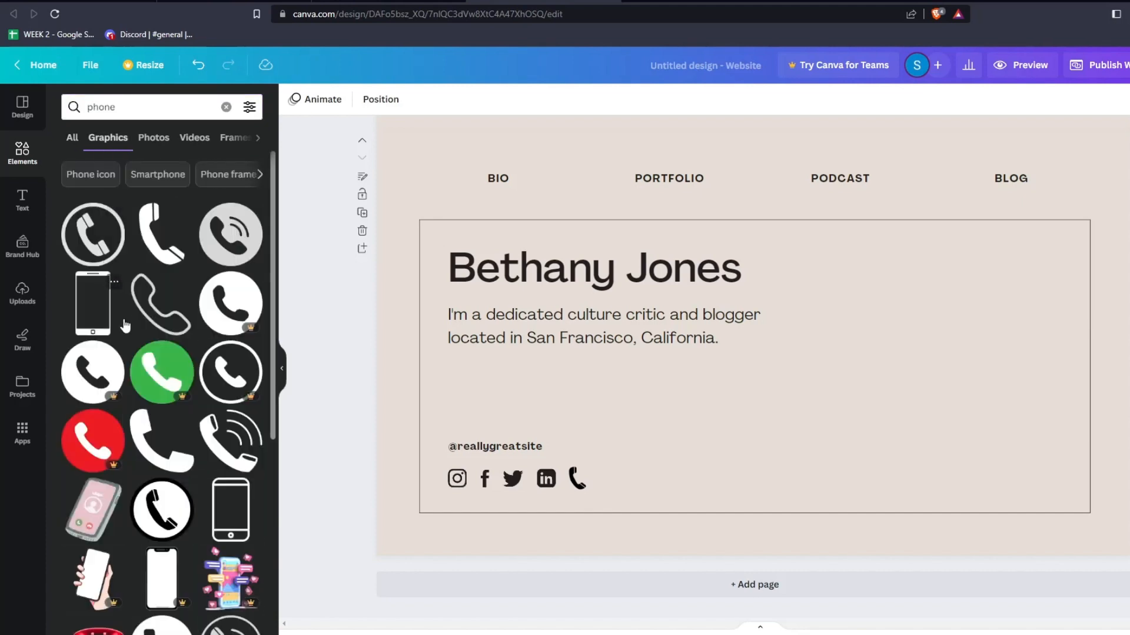
scroll(124, 320, down, 1)
scroll(156, 341, down, 1)
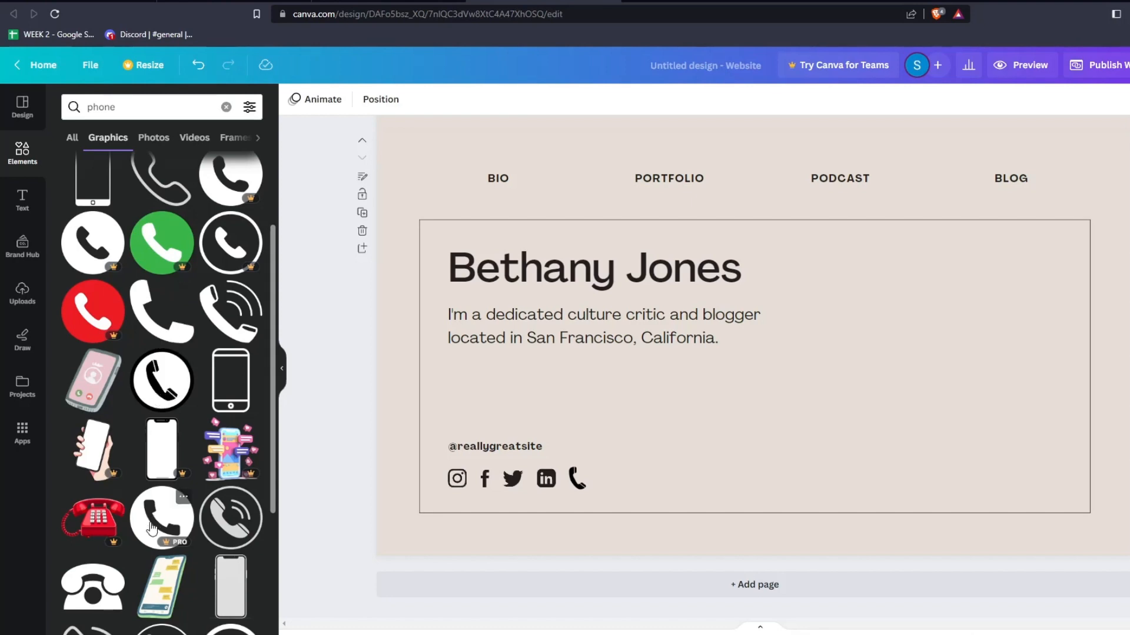
drag(141, 295, 883, 330)
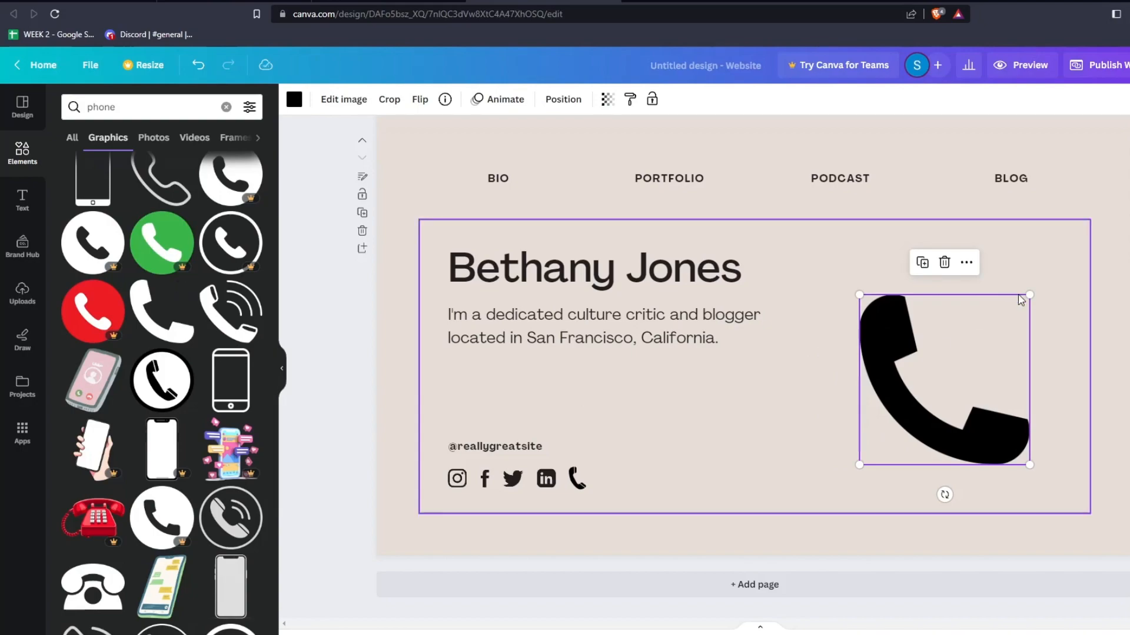
drag(1030, 295, 968, 360)
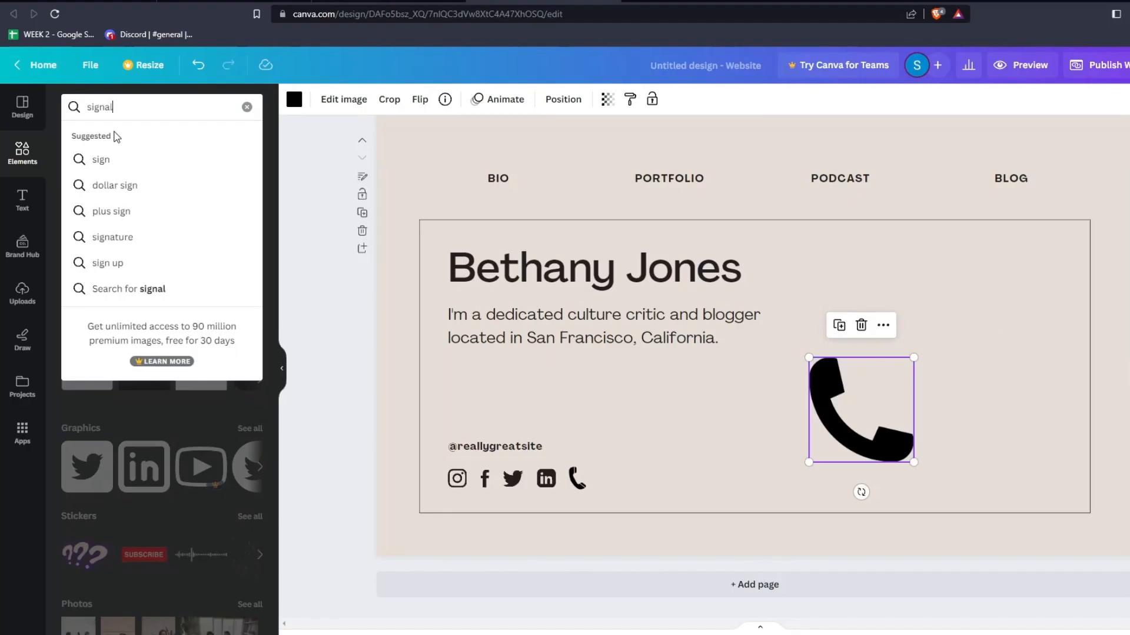
Search the elements for "signal" and add the quarter-circle wave graphic with a dot near the large handset.
key(Return)
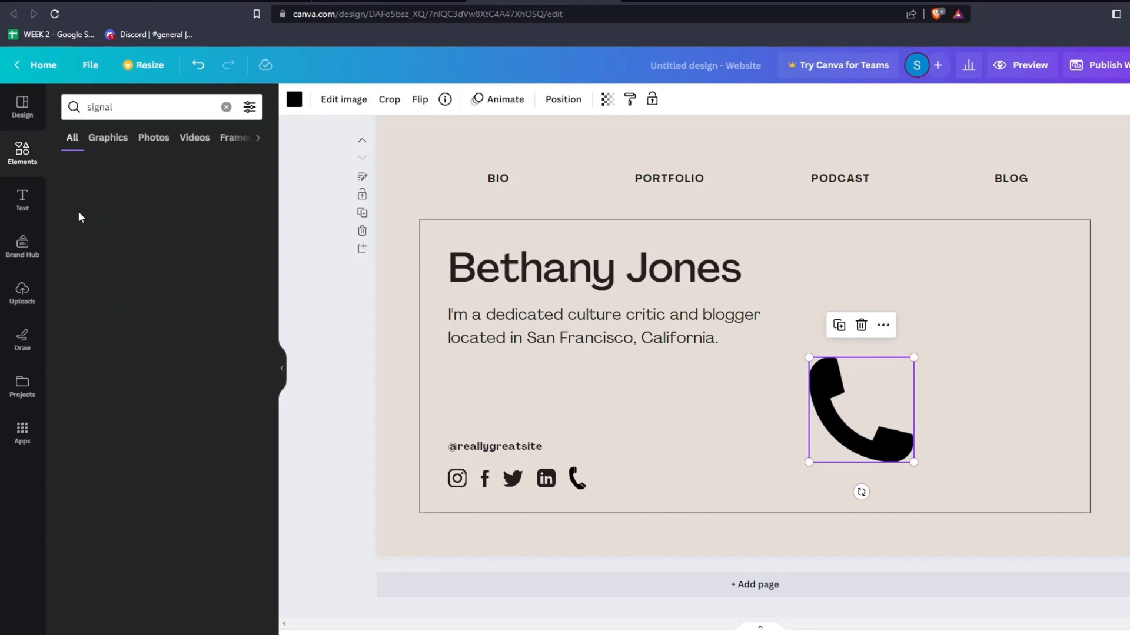
scroll(98, 396, down, 2)
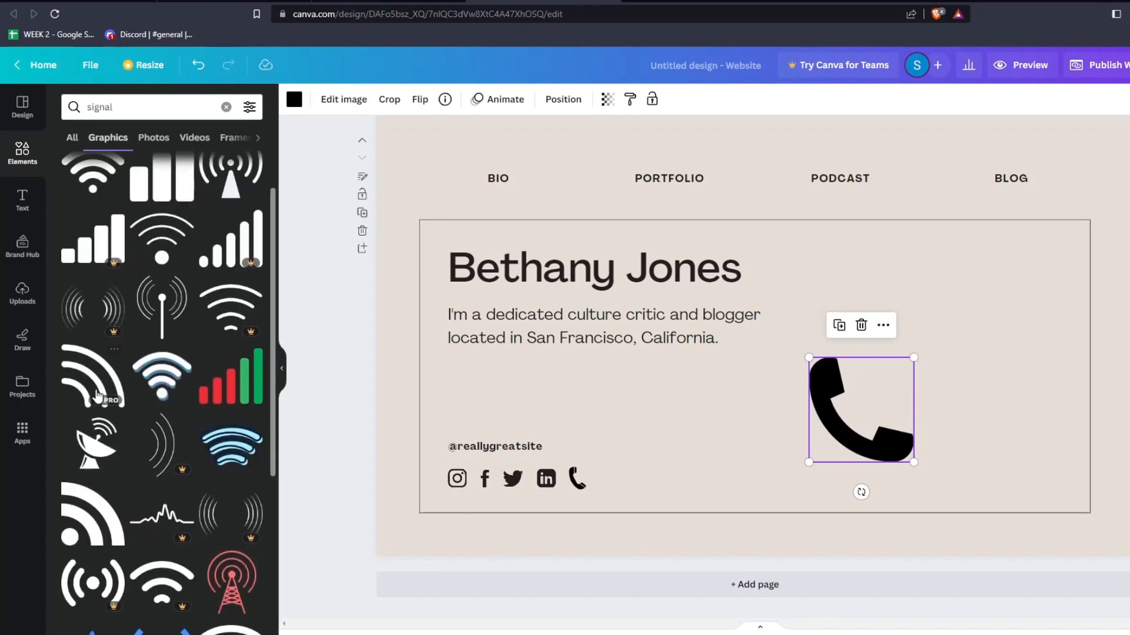
scroll(94, 435, down, 2)
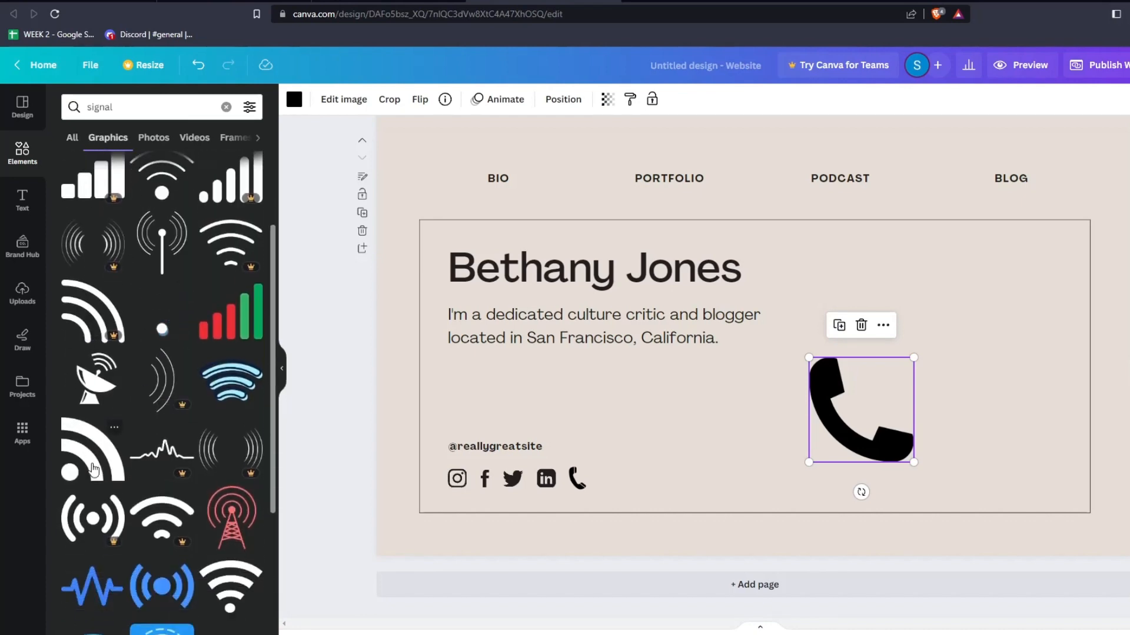
drag(93, 469, 899, 295)
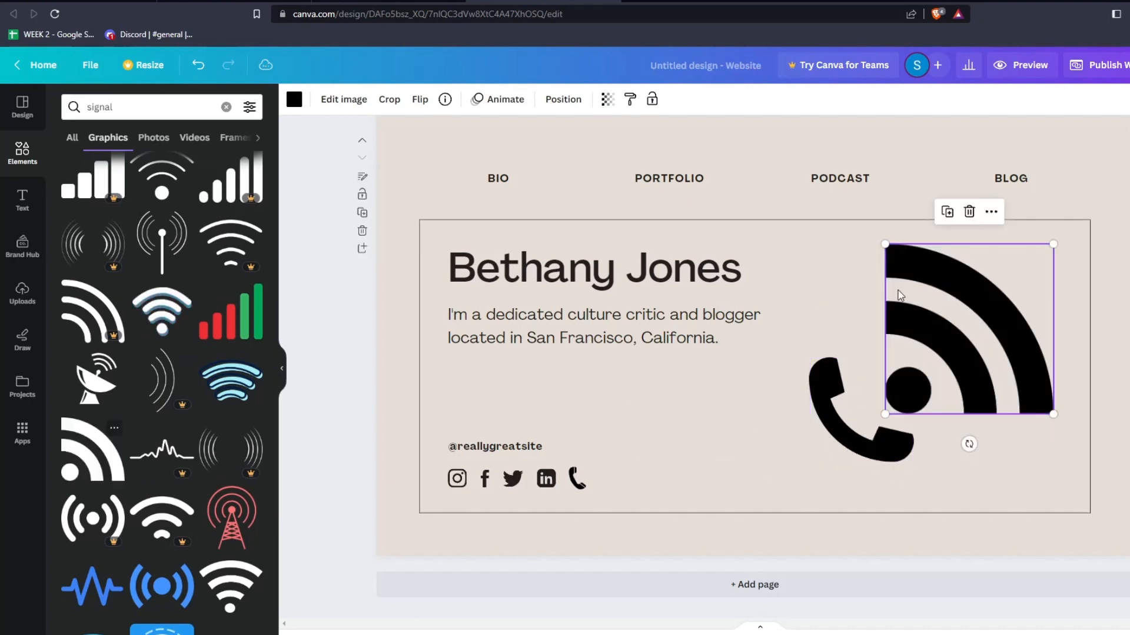
Shrink the signal wave graphic and fit it into the inner curve of the large handset.
drag(951, 321, 928, 323)
drag(1025, 244, 943, 330)
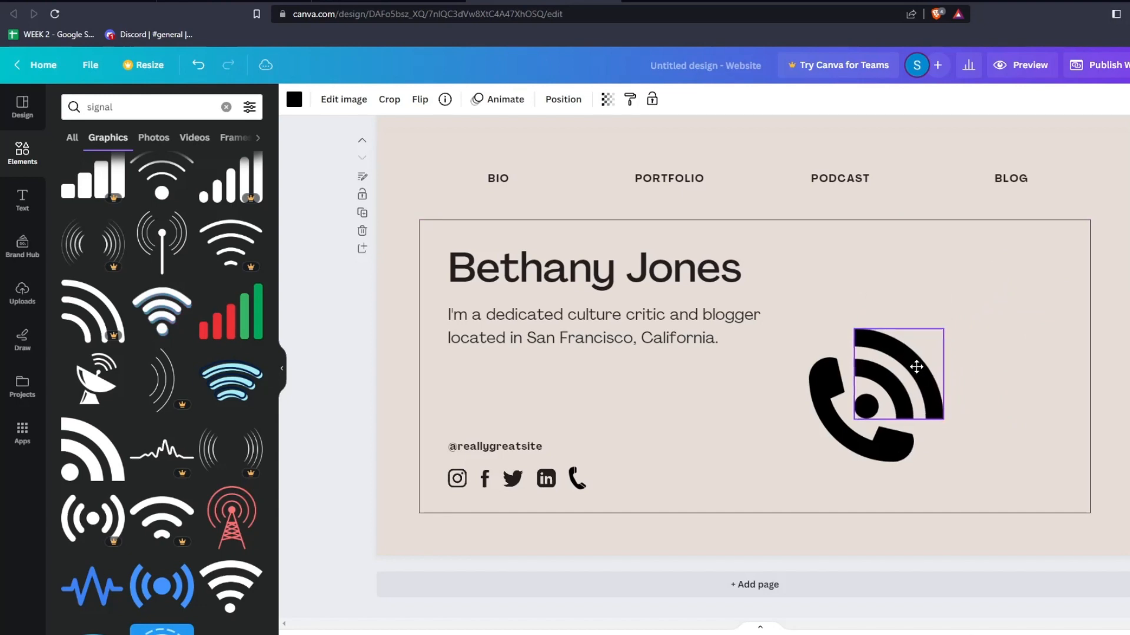
drag(916, 367, 924, 358)
click(706, 476)
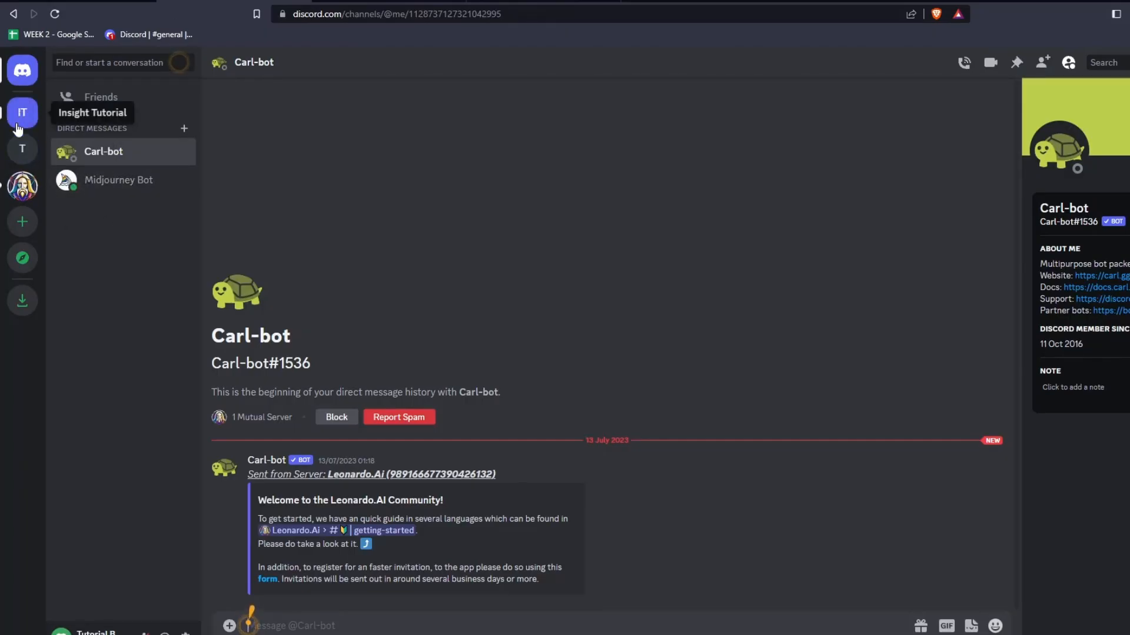
Switch to Discord, open the general channel of the TUTORIAL server, and view the Midjourney Bot profile and earlier images.
click(21, 151)
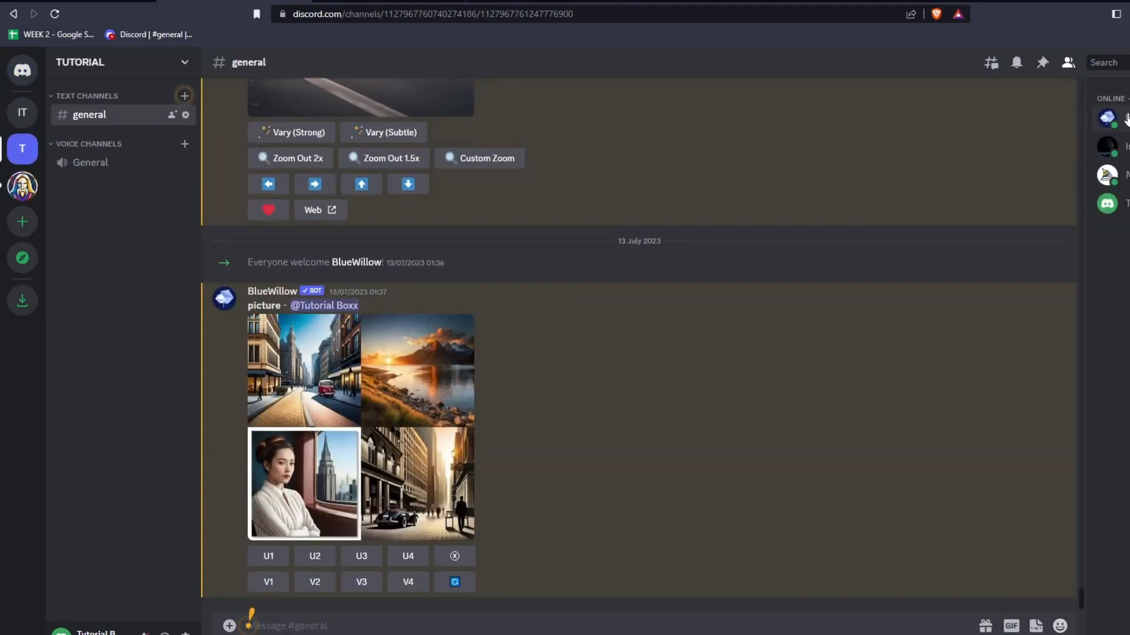
click(1123, 176)
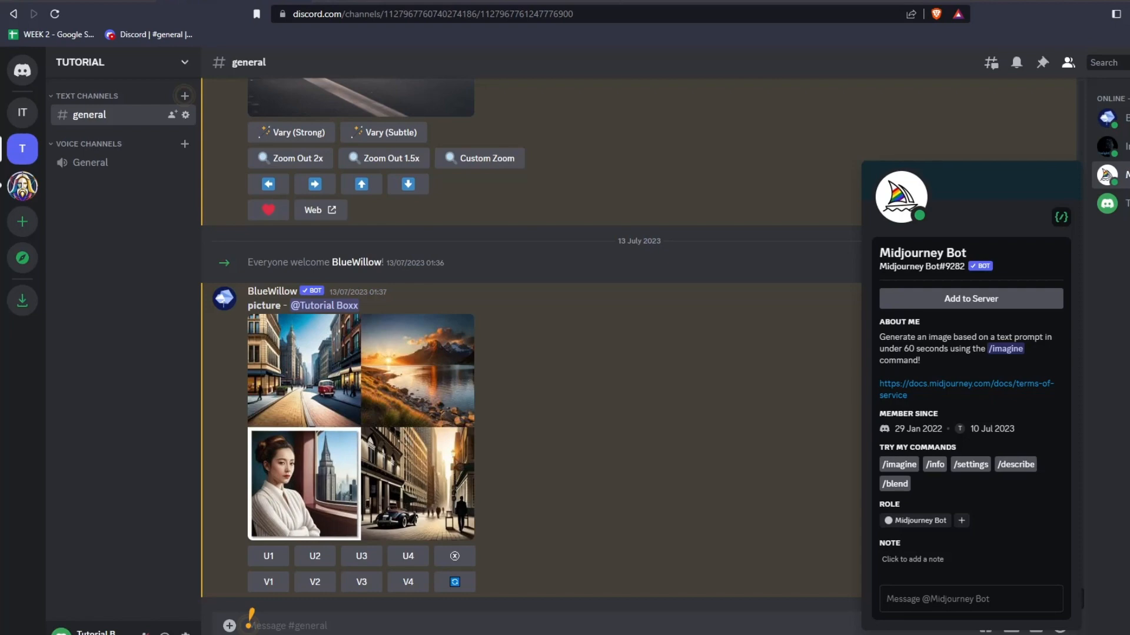
scroll(542, 338, up, 5)
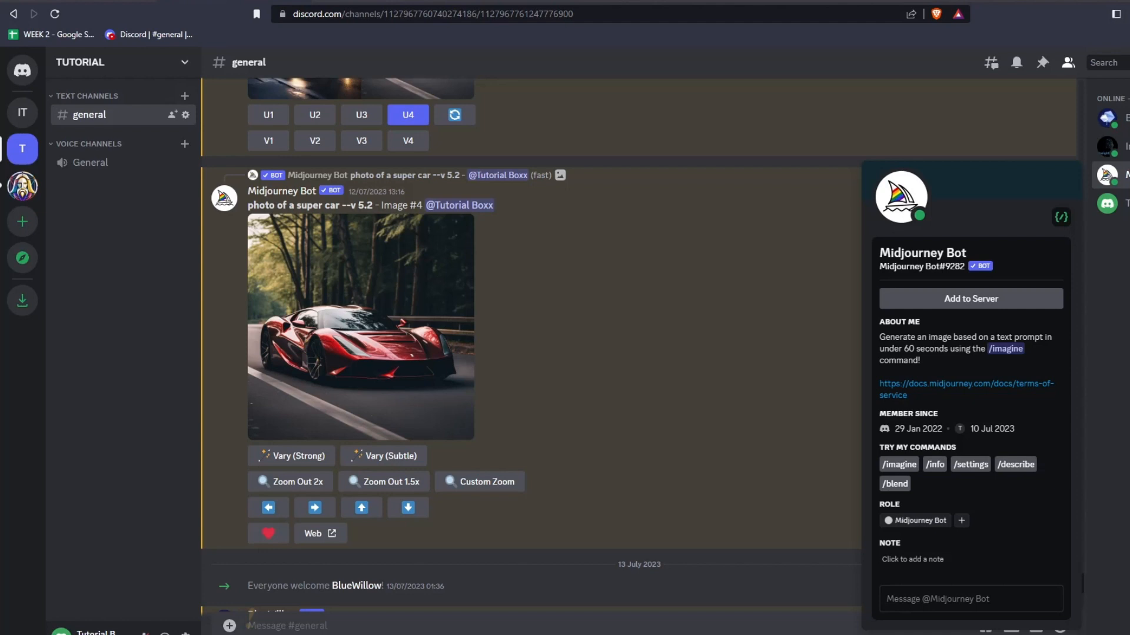
Generate images with the Midjourney /imagine command using the prompt "dog calling on a phone".
click(250, 623)
text(/imagine)
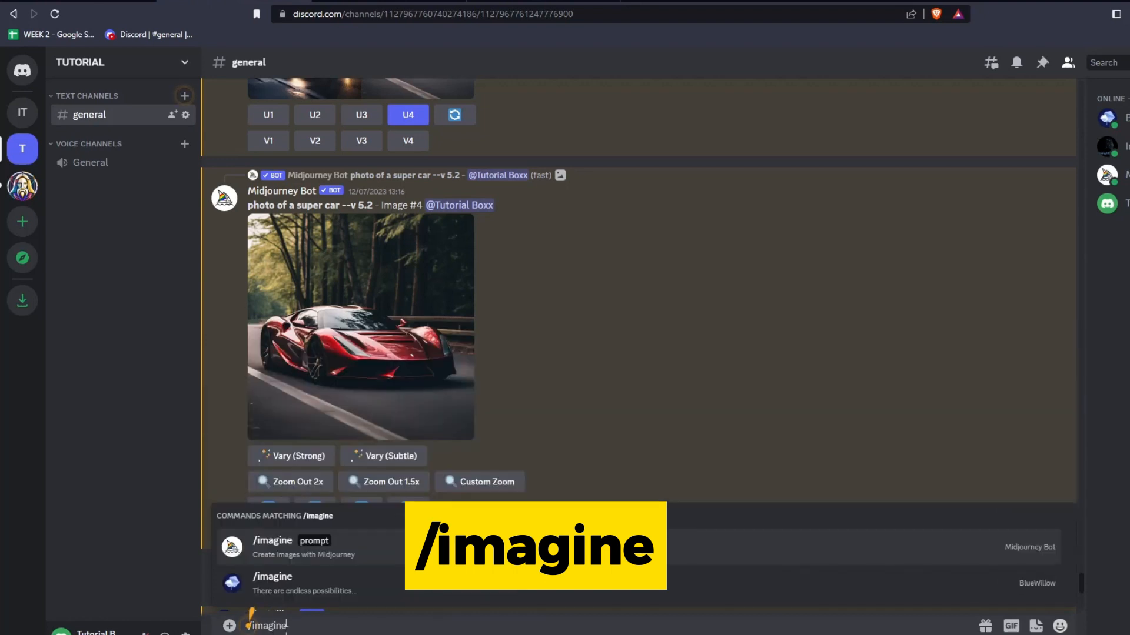
key(Return)
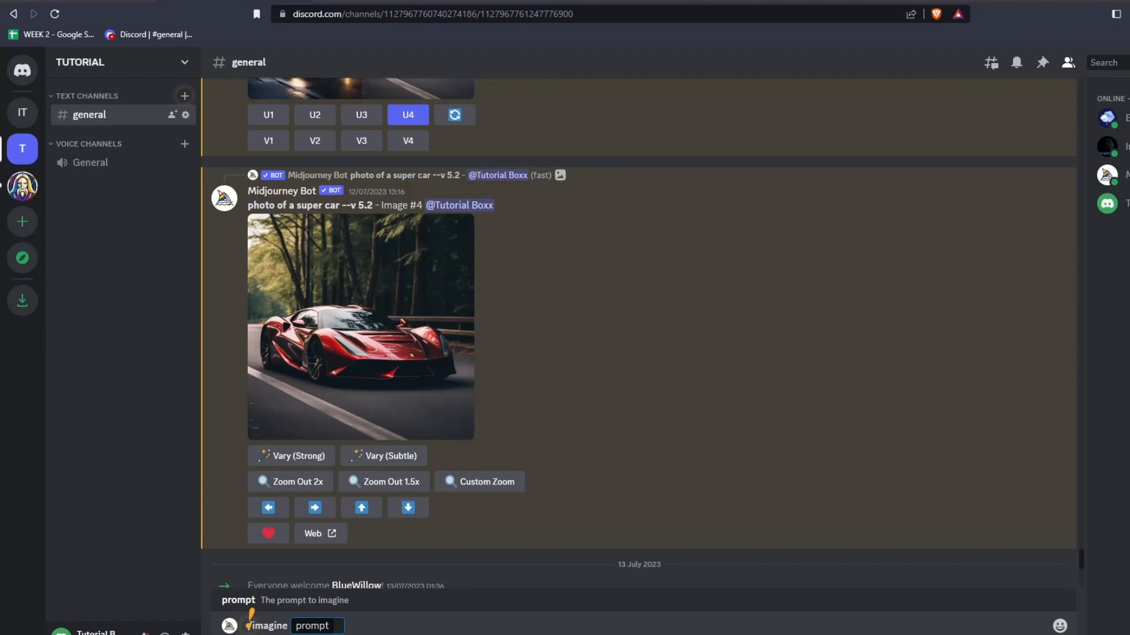
text(dog)
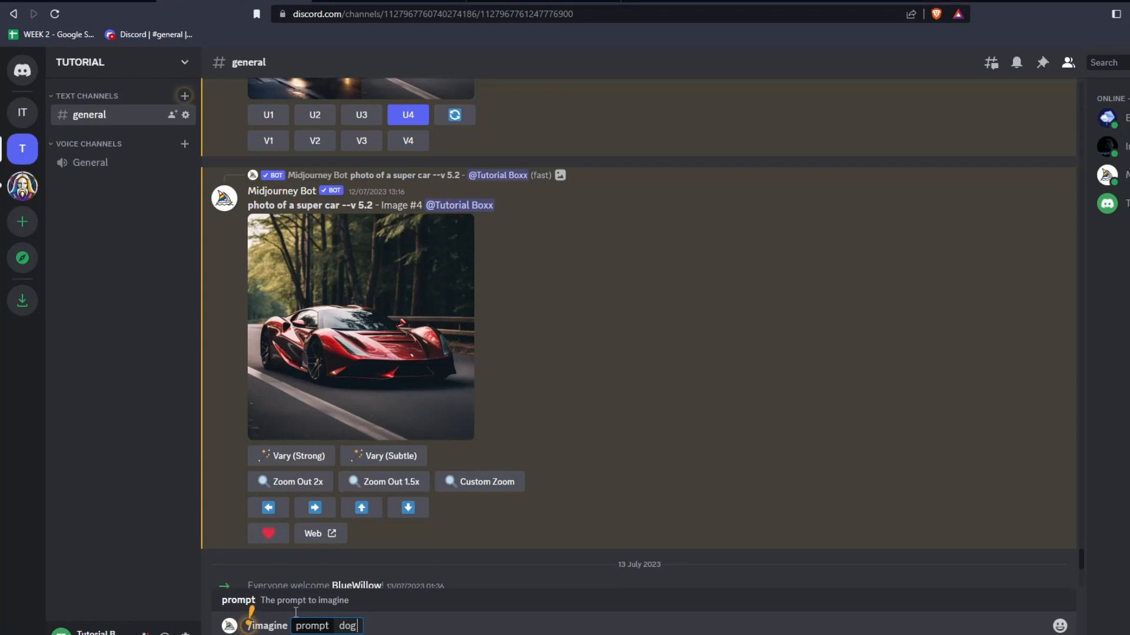
text( calling on a h)
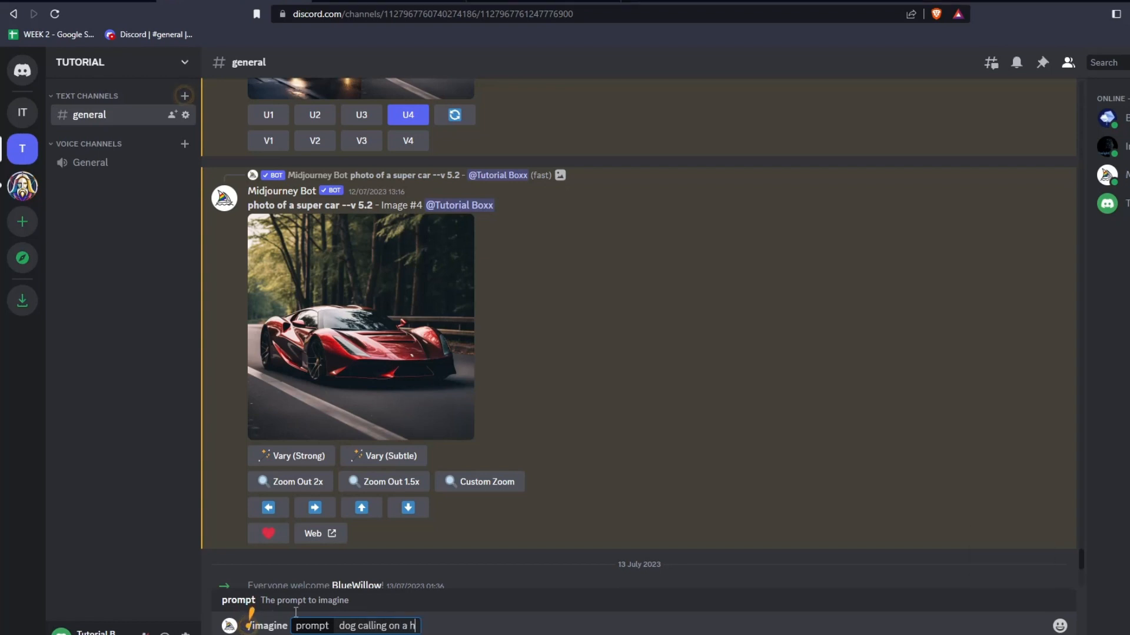
key(BackSpace)
text(phone)
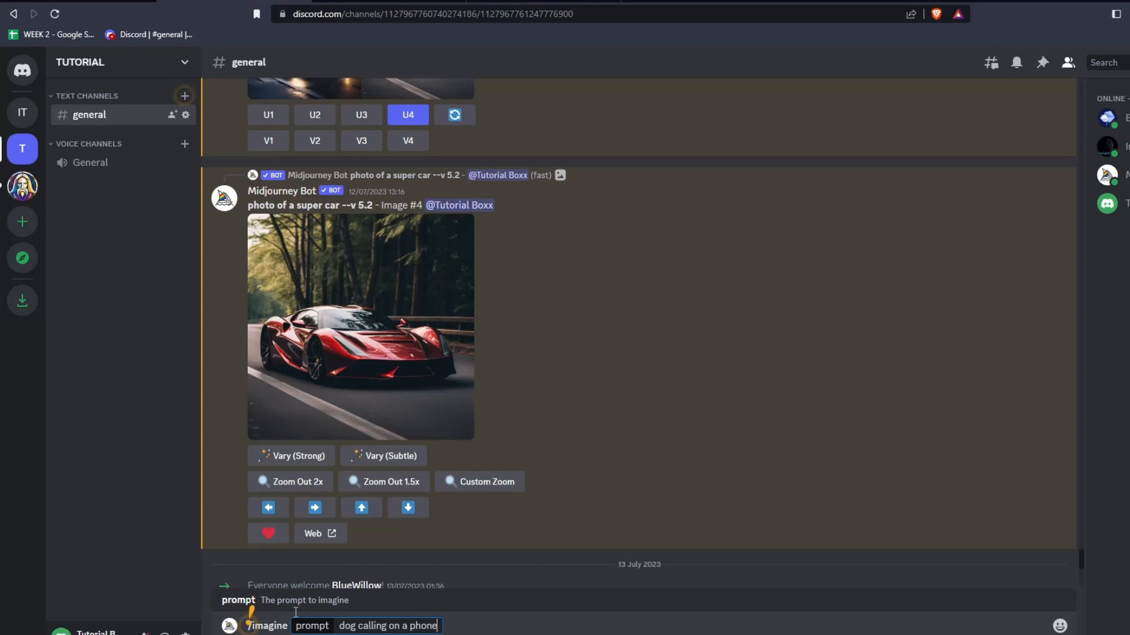
key(Return)
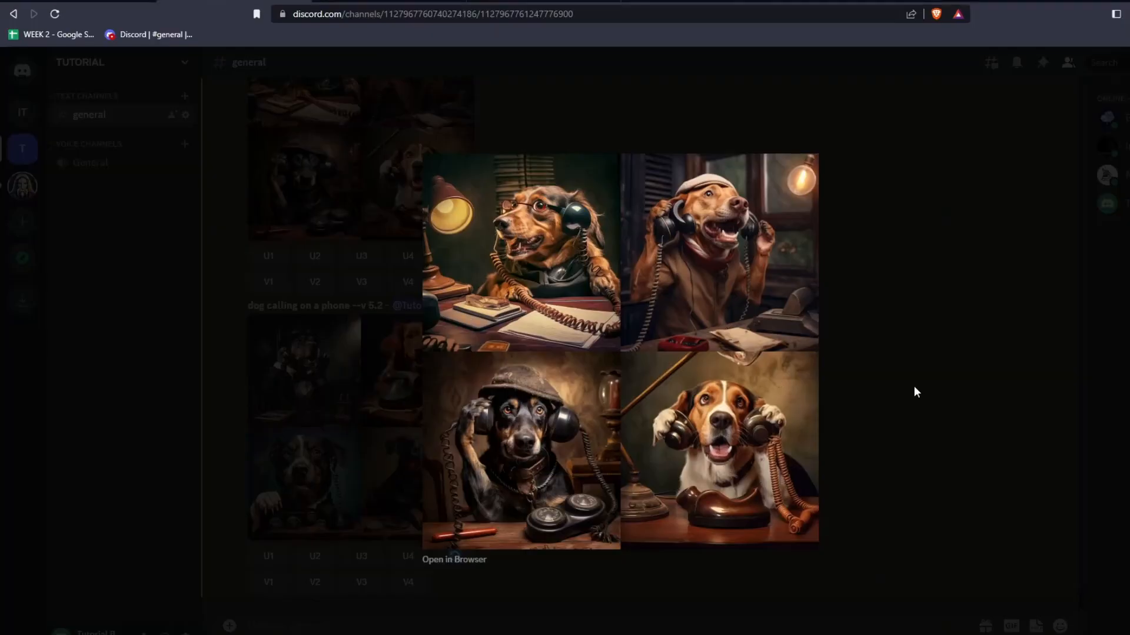
Upscale the first image of the newest dog grid and download the enlarged result.
click(909, 412)
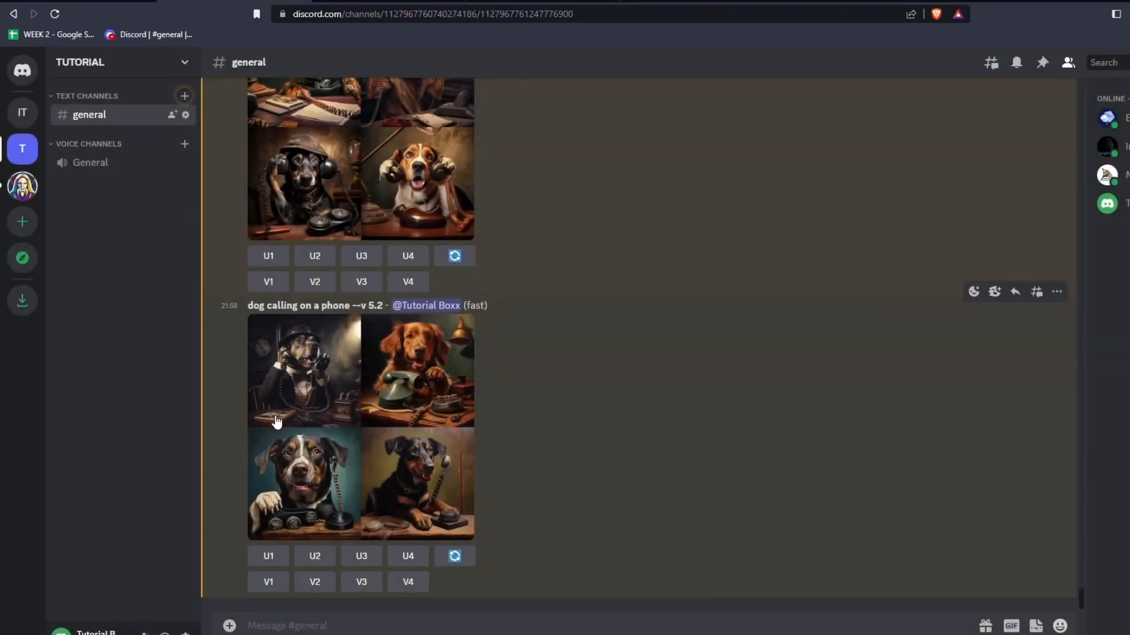
click(275, 562)
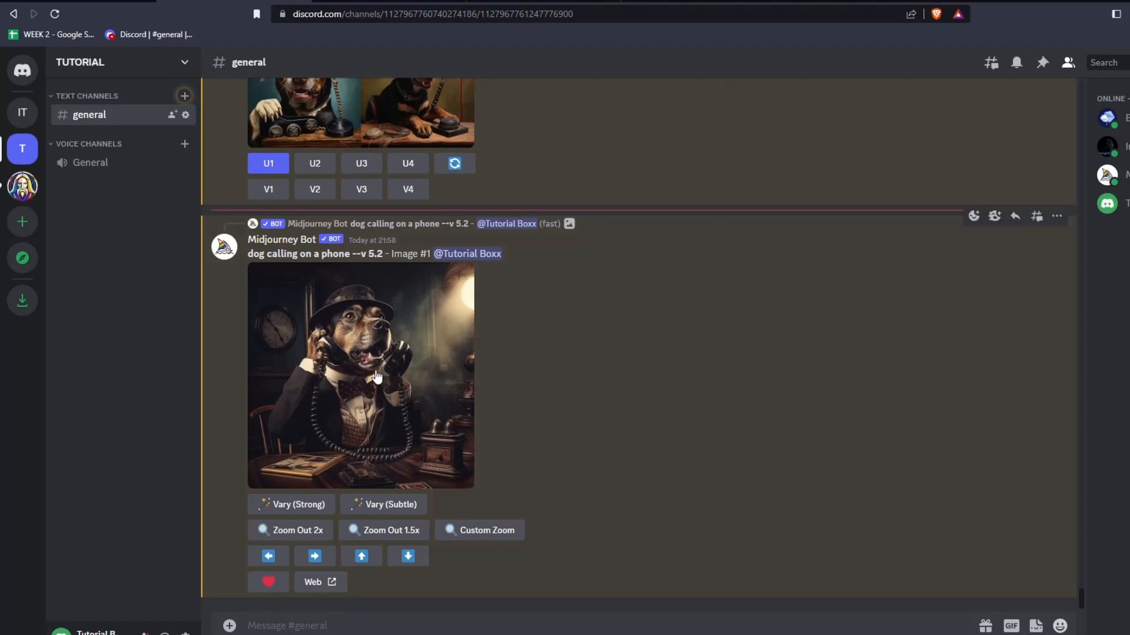
scroll(376, 376, up, 5)
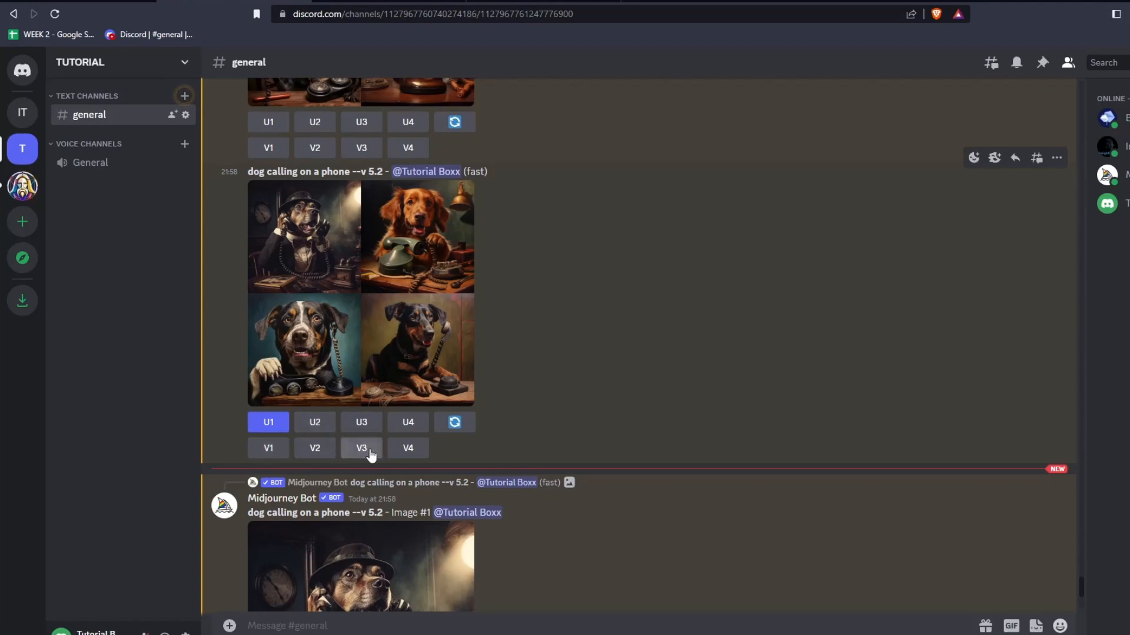
scroll(512, 440, down, 2)
scroll(509, 437, down, 3)
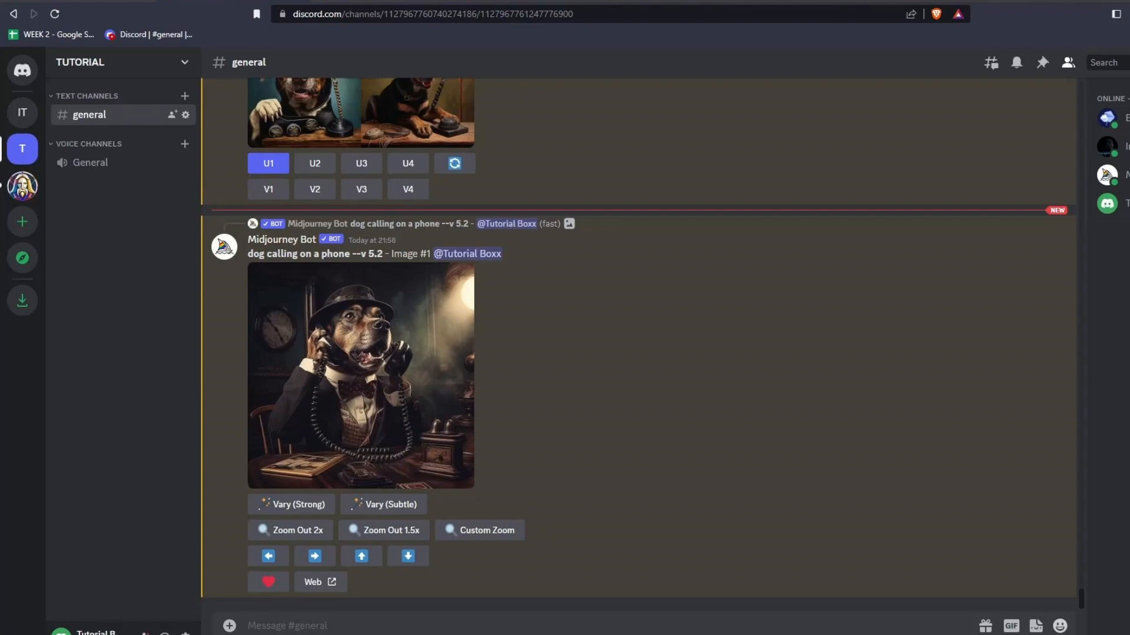
click(371, 360)
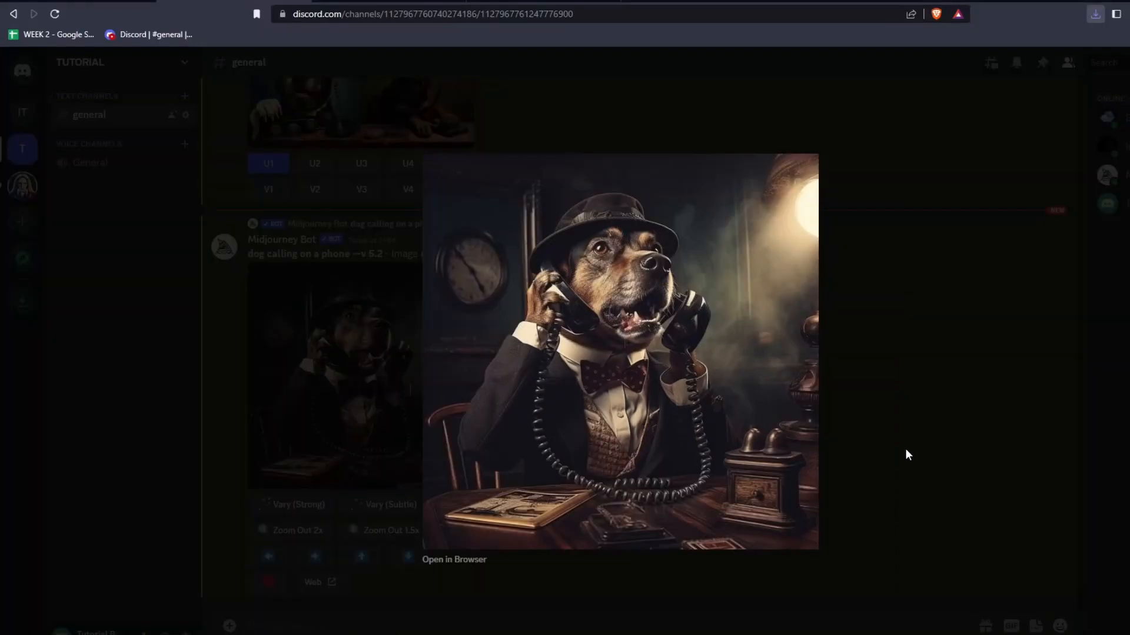
click(905, 451)
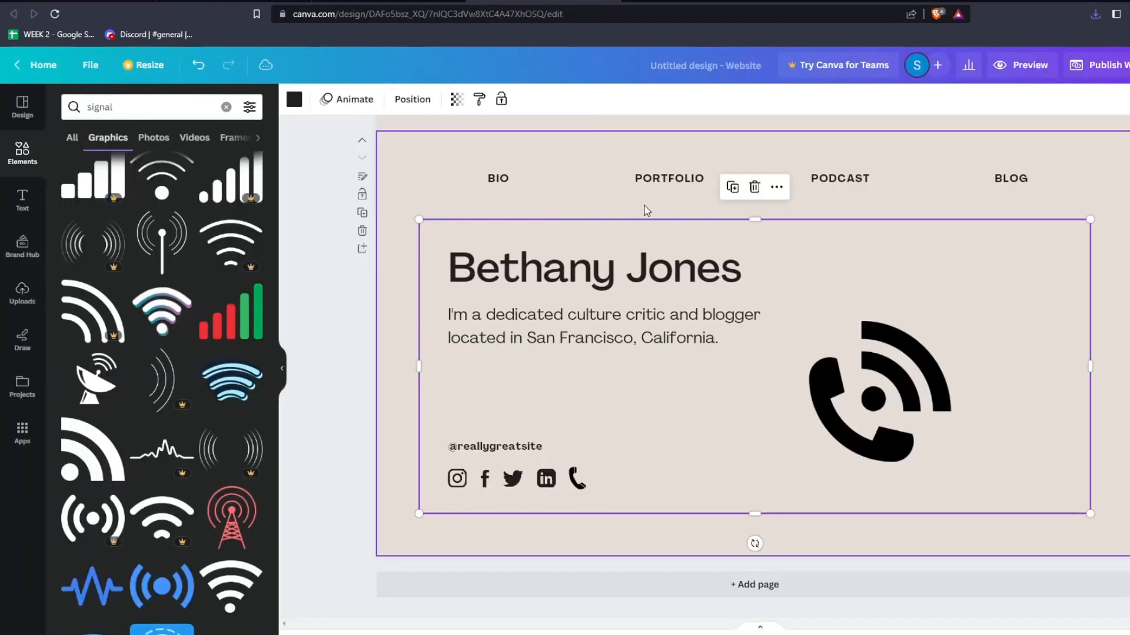
Switch back to the Canva website design and replace the large name heading with "PAW HELP".
click(553, 281)
triple_click(553, 279)
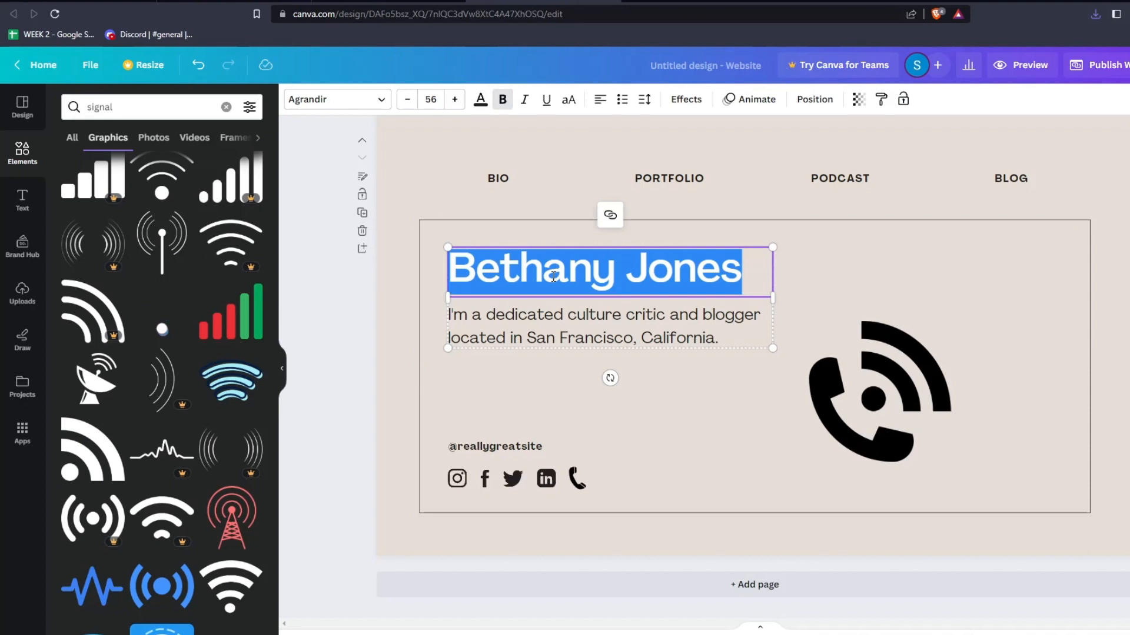
text(PAW HELP)
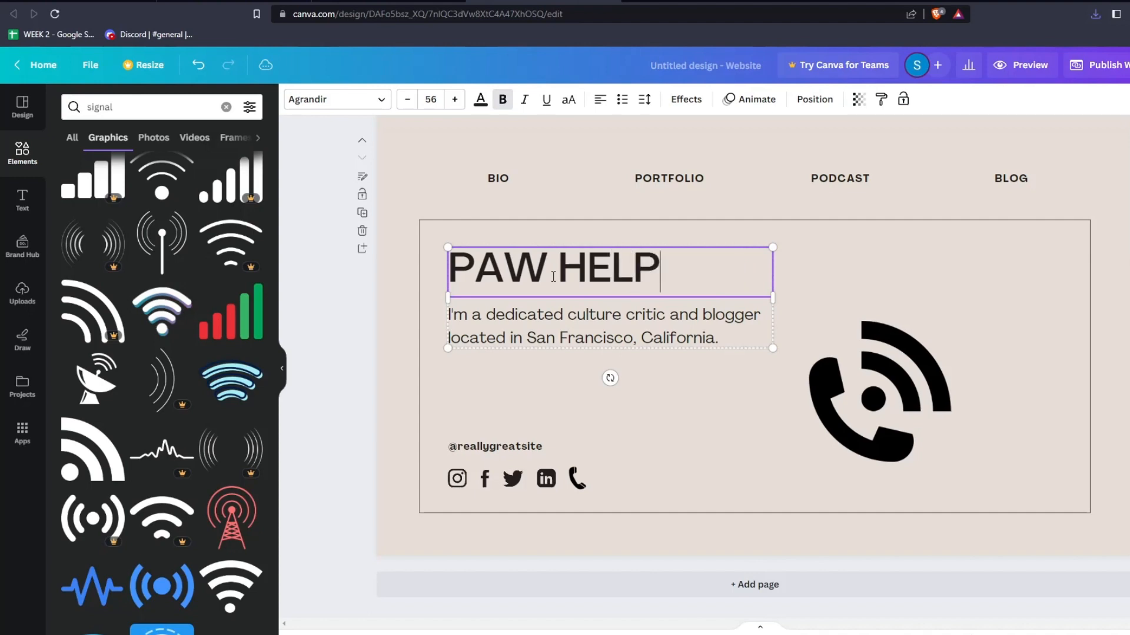
Replace the "PAW HELP" heading with "CALLING FOR PAW RESPONSE".
key(BackSpace)
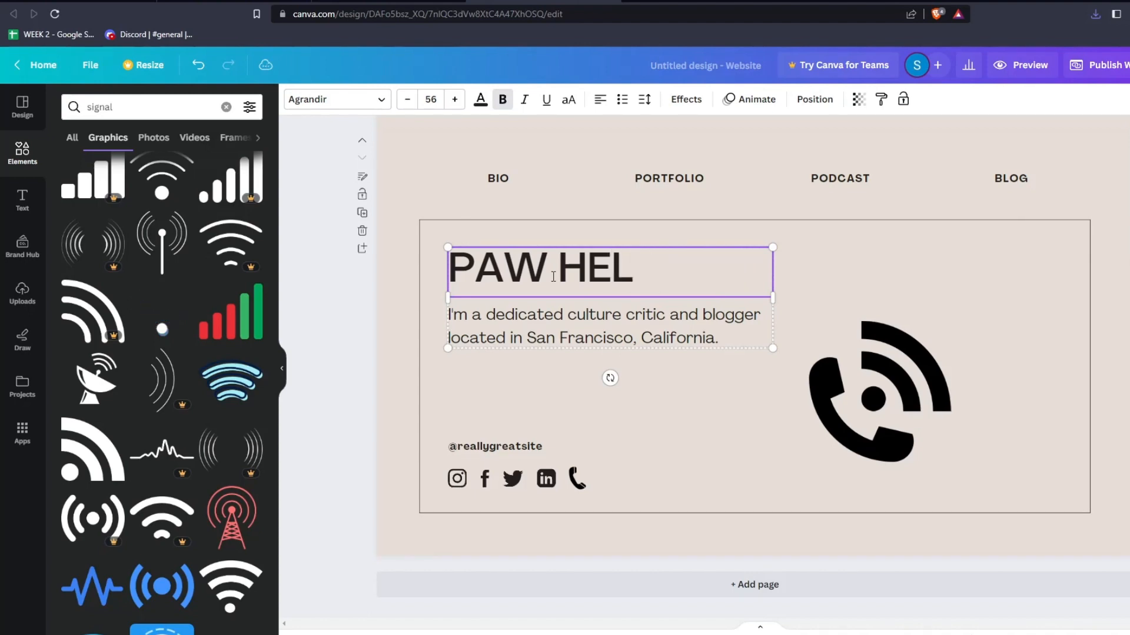
key(BackSpace)
key(BackSpace)
key(BackSpace)
key(BackSpace)
key(BackSpace)
key(BackSpace)
key(BackSpace)
text(CALLING)
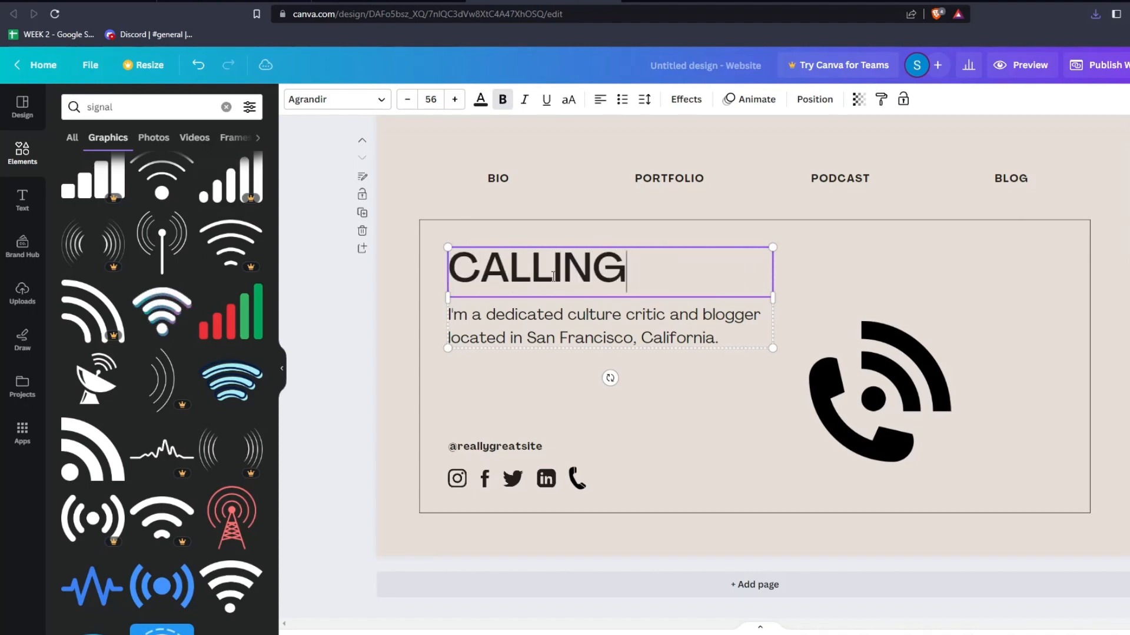
text( FOR PAW)
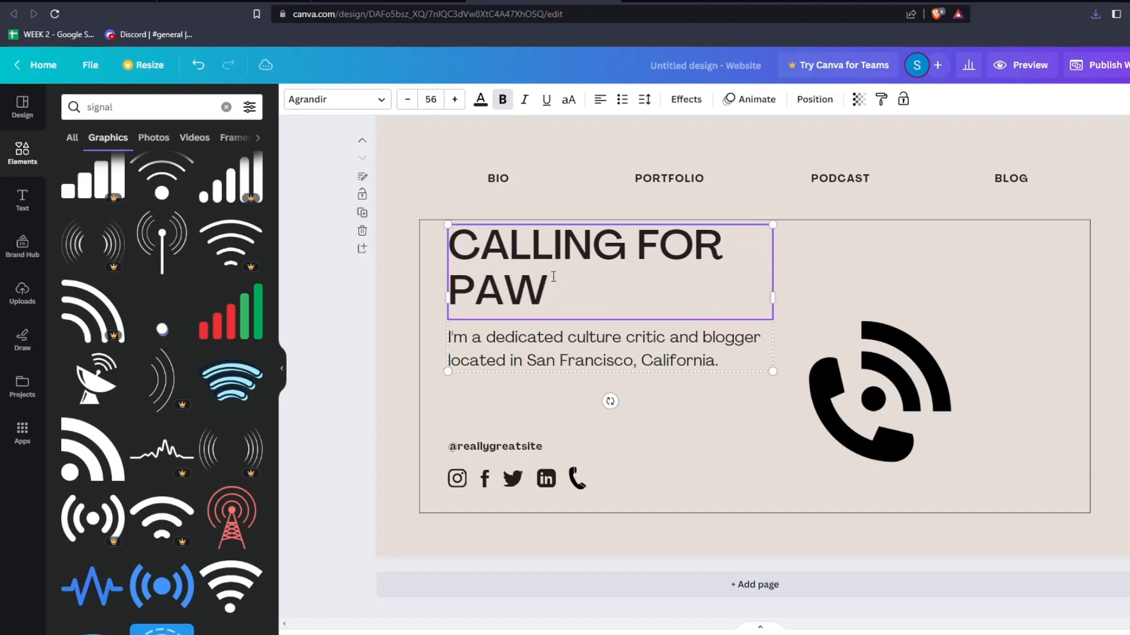
text( RESPO)
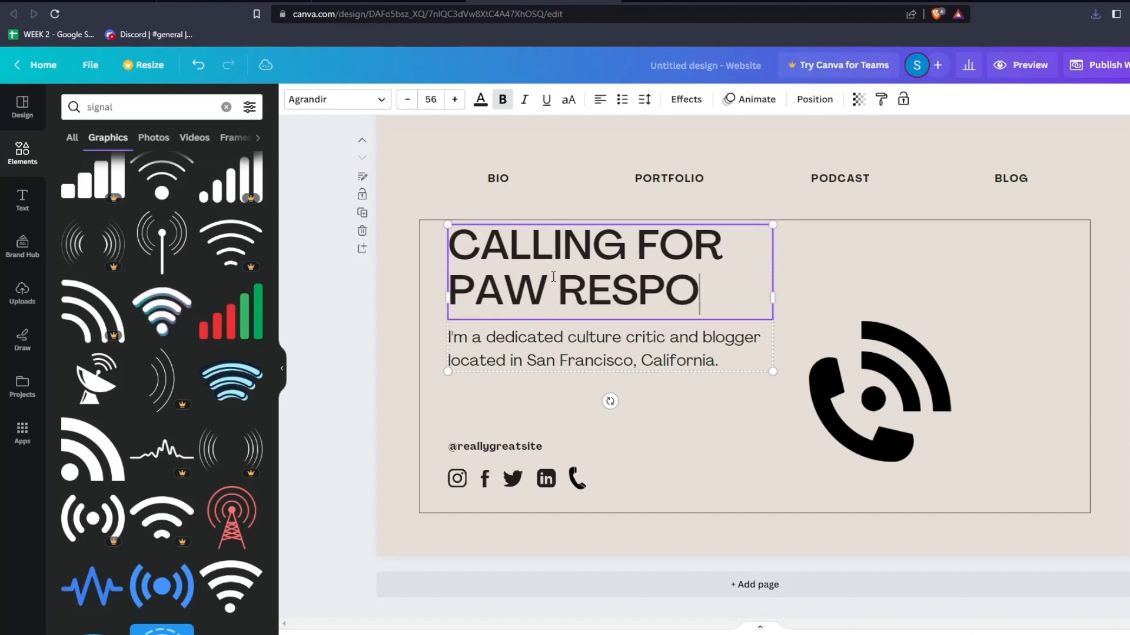
text(NSE)
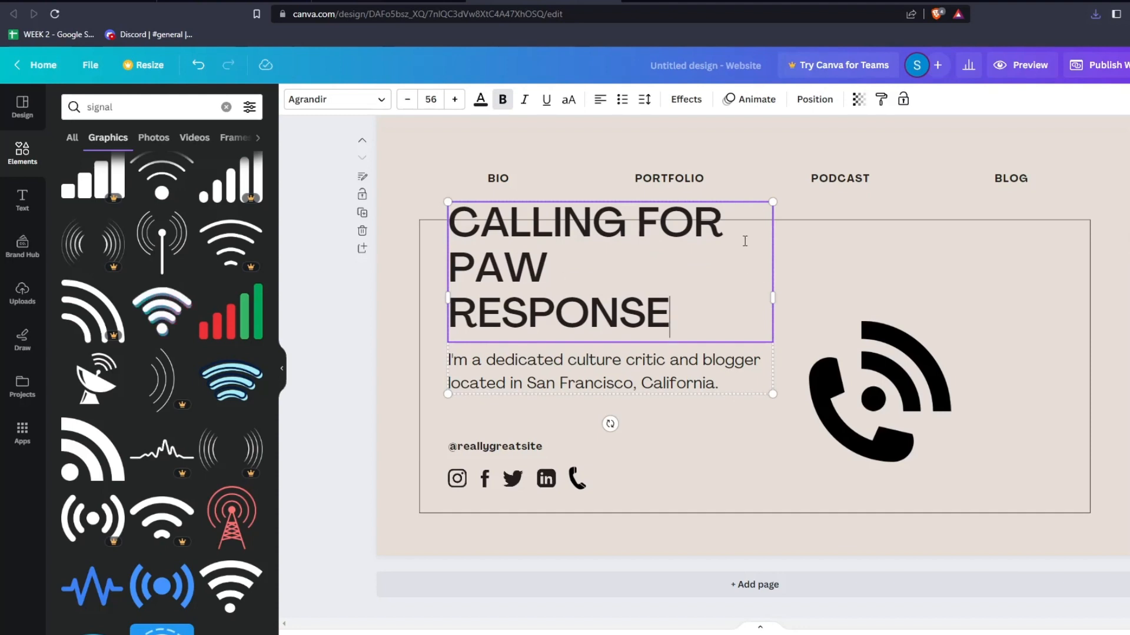
Reduce the heading's font size until the text fits on two lines.
click(408, 101)
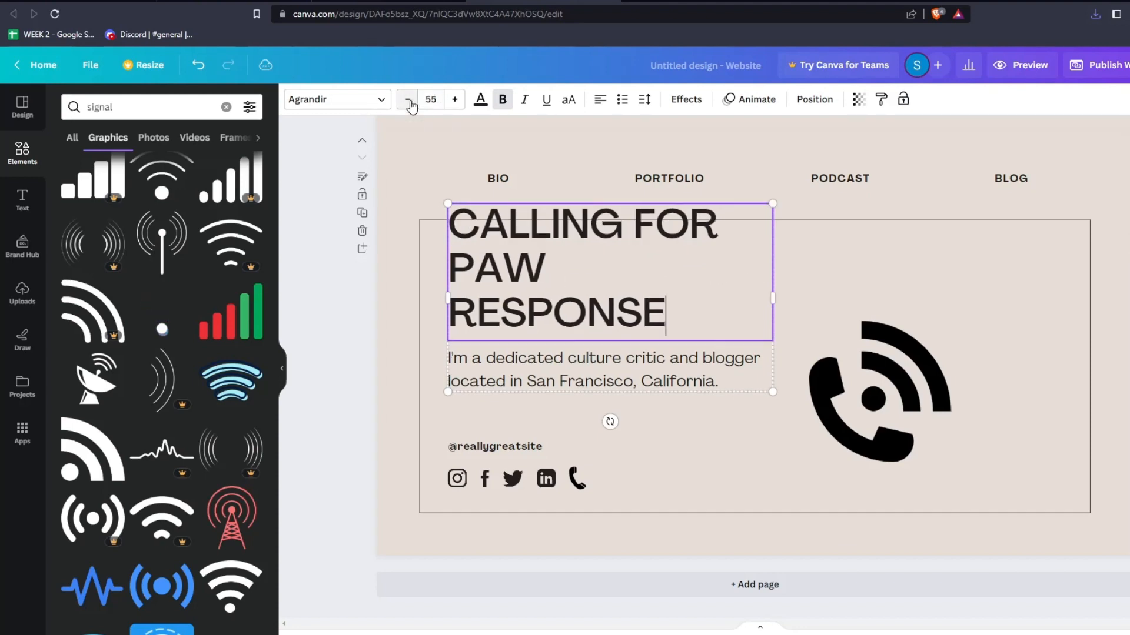
click(408, 100)
click(408, 100)
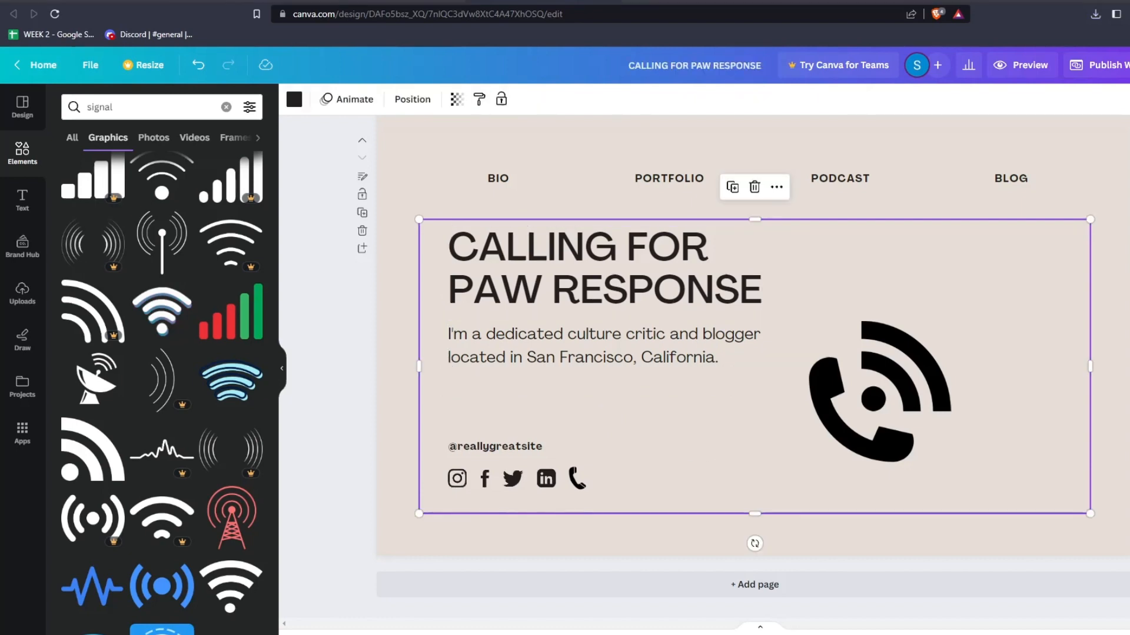
Paste the copied dog-on-the-phone image, place it at the right side of the frame, and send it to the back behind the phone graphics.
key(ctrl+v)
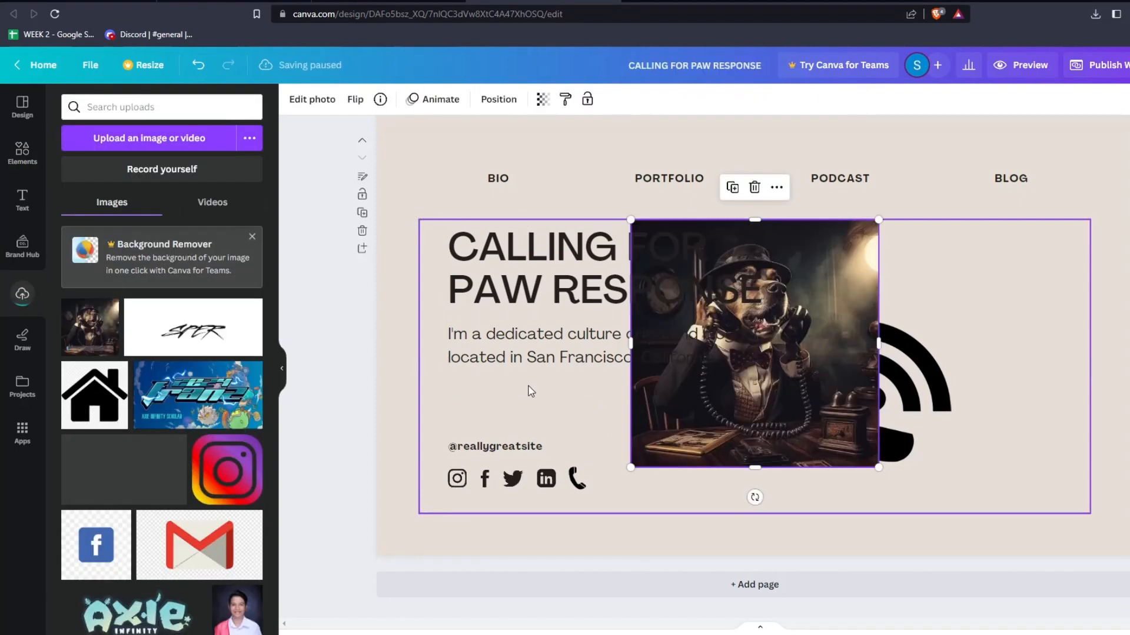
drag(832, 303, 1052, 291)
mouse_move(754, 404)
mouse_down()
mouse_move(828, 428)
mouse_move(762, 400)
mouse_up()
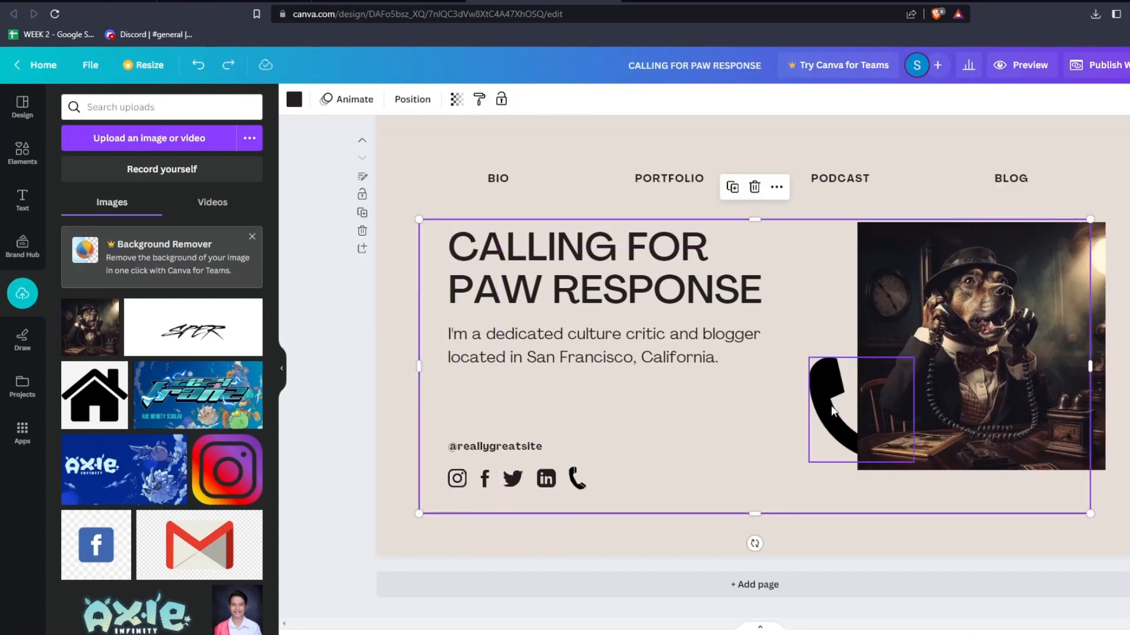
click(956, 333)
right_click(966, 320)
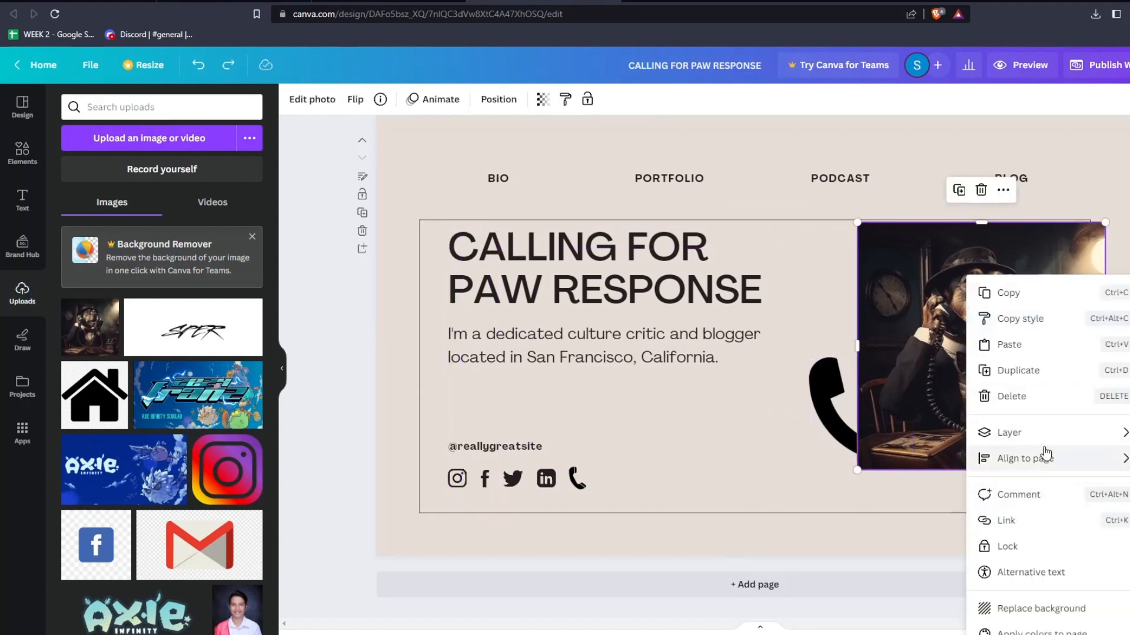
mouse_move(1041, 432)
click(855, 511)
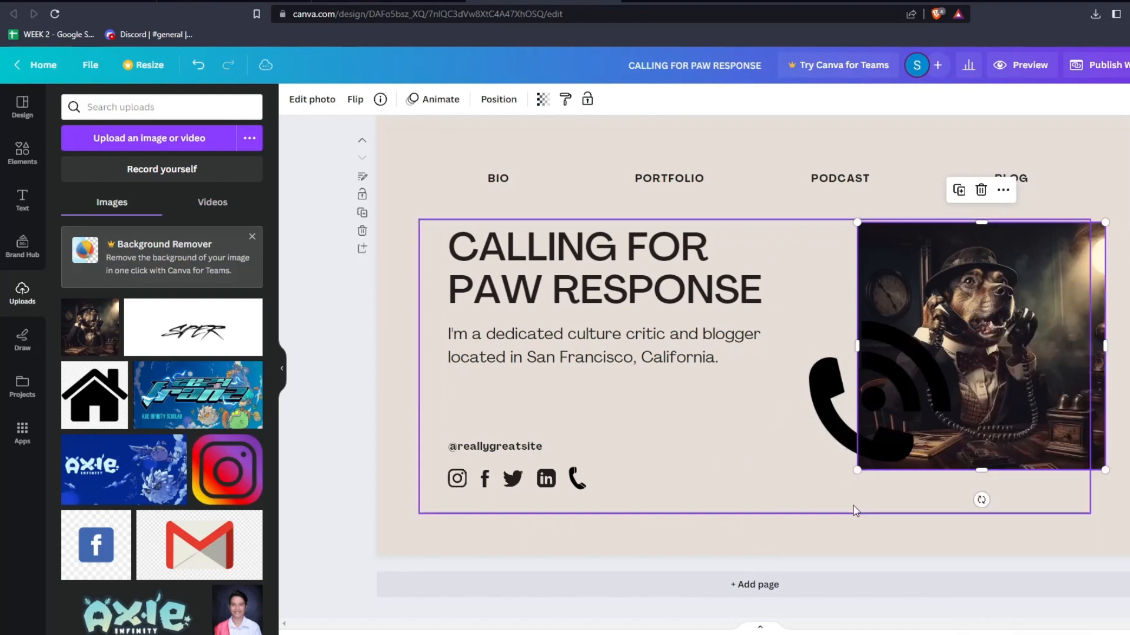
Select the phone handset and signal graphics together and move them off the dog image, to its lower left.
click(877, 373)
click(821, 397)
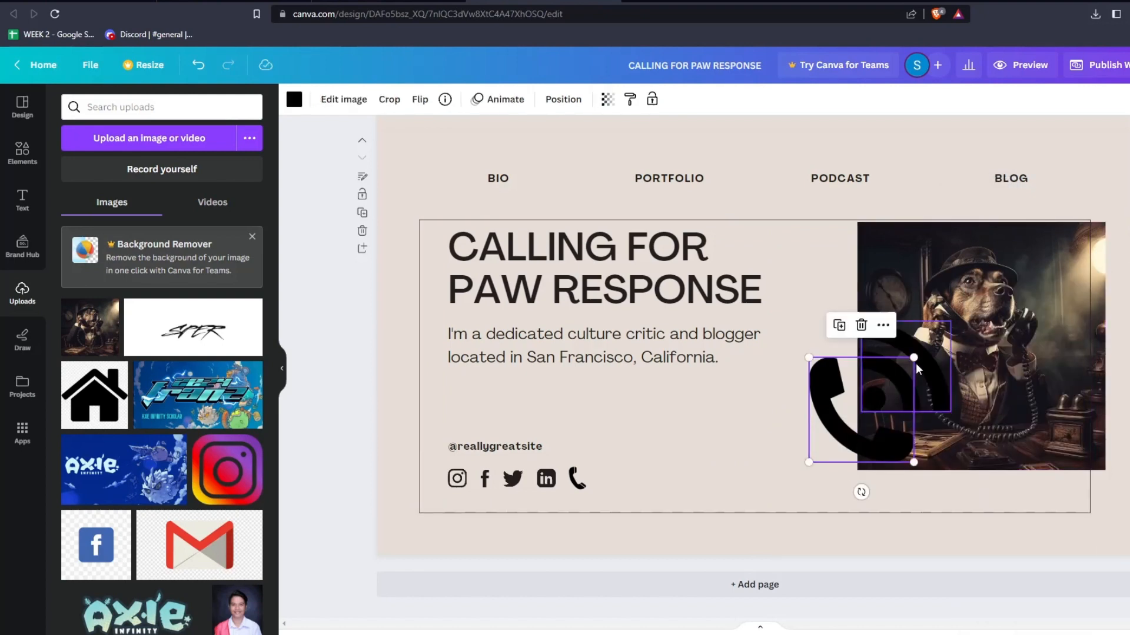
shift+click(932, 369)
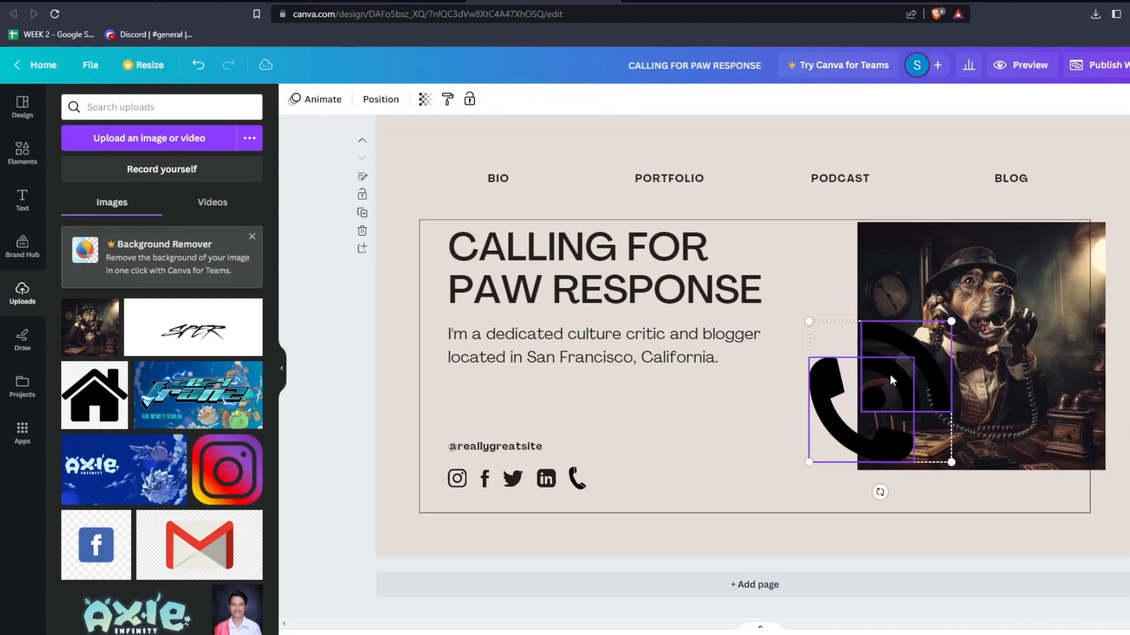
drag(887, 377, 788, 405)
Shift the rectangular frame so its right edge aligns with the dog image's right edge, and send the frame to the back.
mouse_move(957, 365)
mouse_down()
mouse_move(990, 364)
mouse_move(978, 361)
mouse_up()
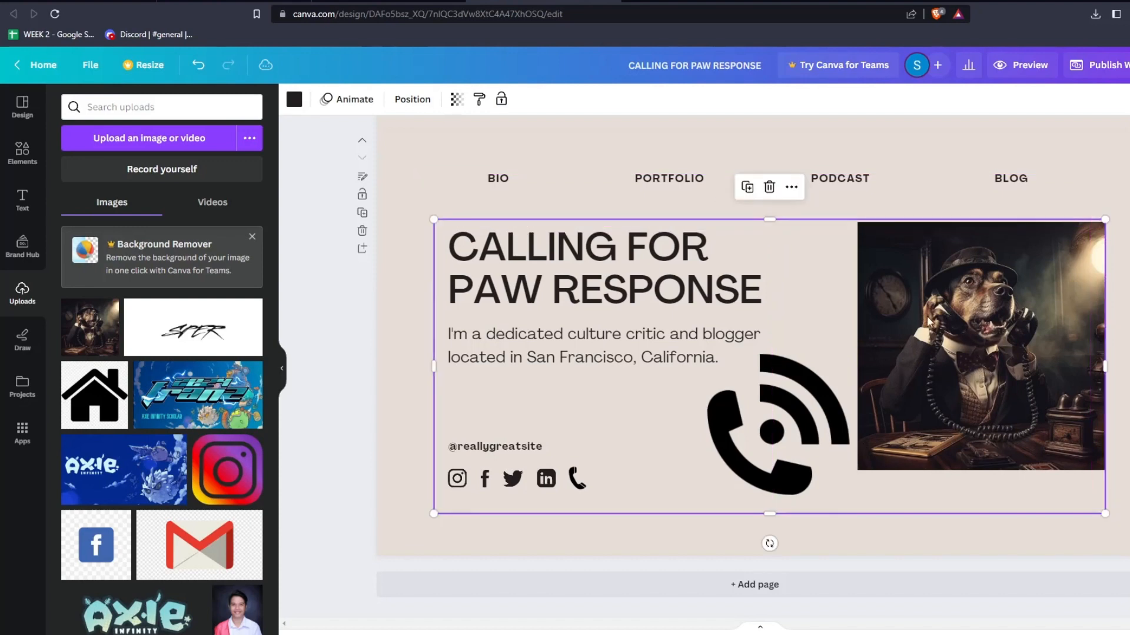
right_click(906, 391)
mouse_move(967, 497)
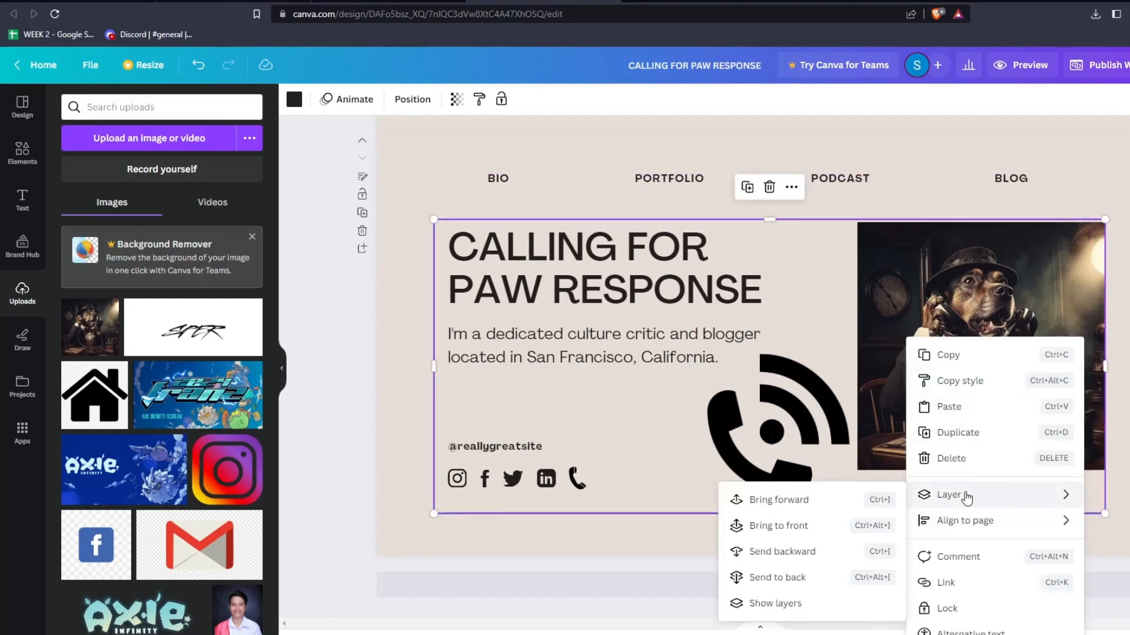
click(799, 579)
Enlarge the dog image and fit it to the frame's right side at nearly the frame's full height.
click(924, 410)
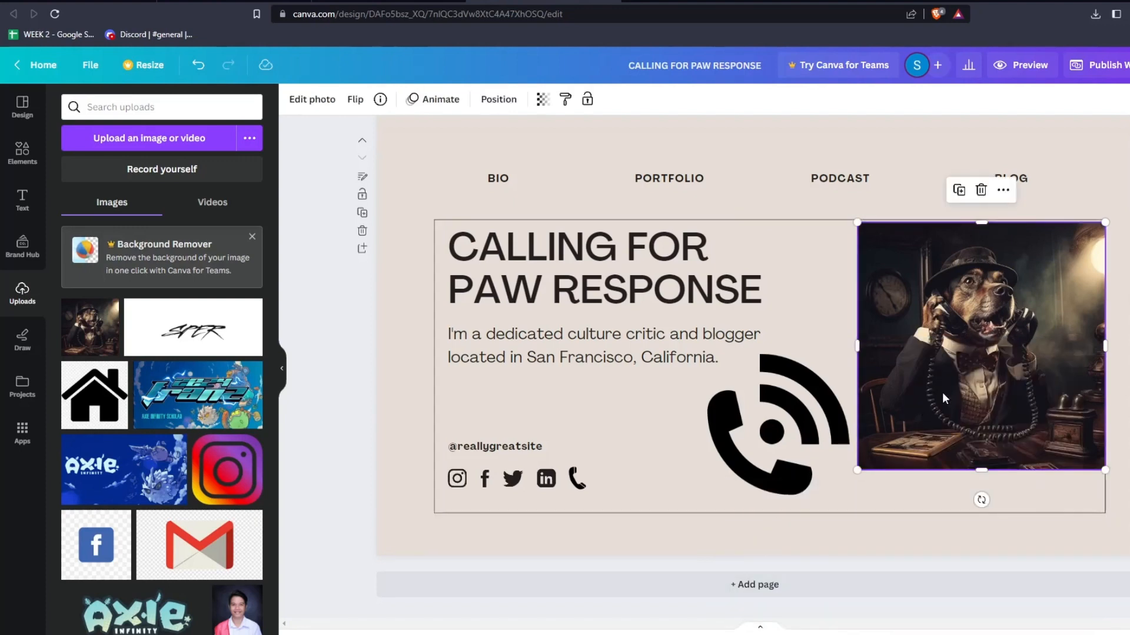
drag(945, 399, 940, 397)
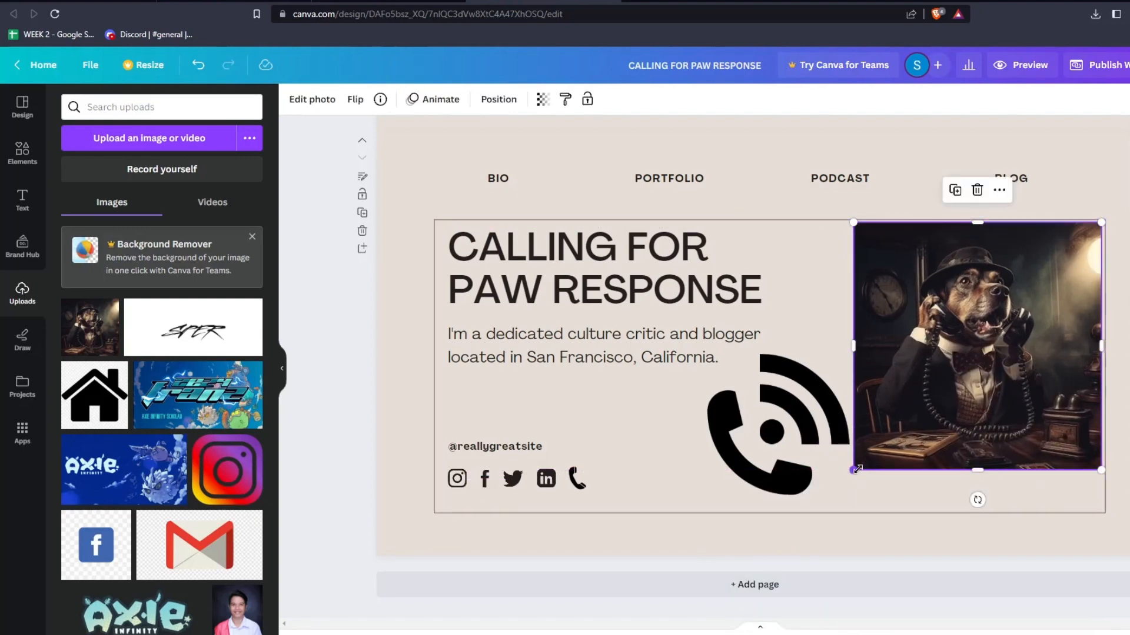
drag(856, 469, 813, 510)
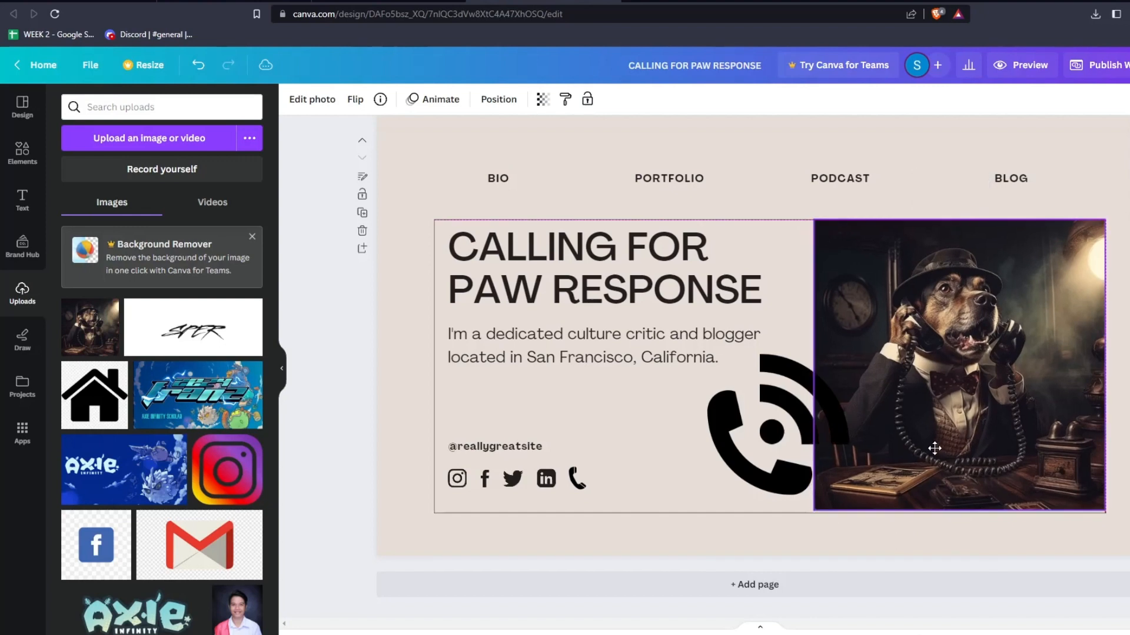
key(Escape)
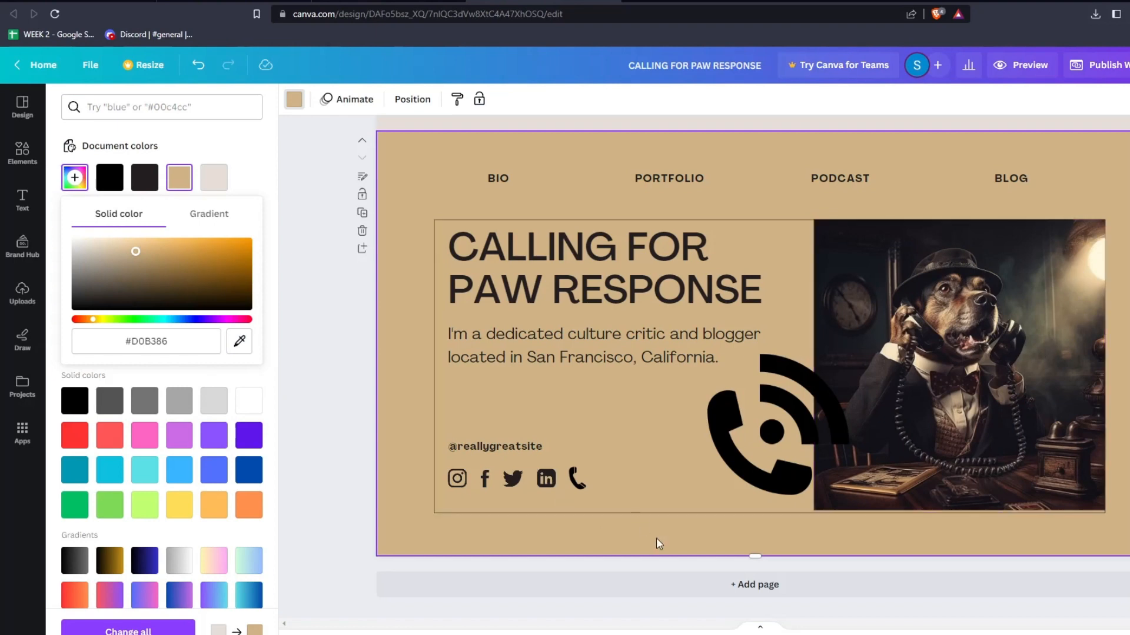
Select the phone handset and signal graphics together and move them down against the dog image's left edge, clear of the picture.
click(765, 435)
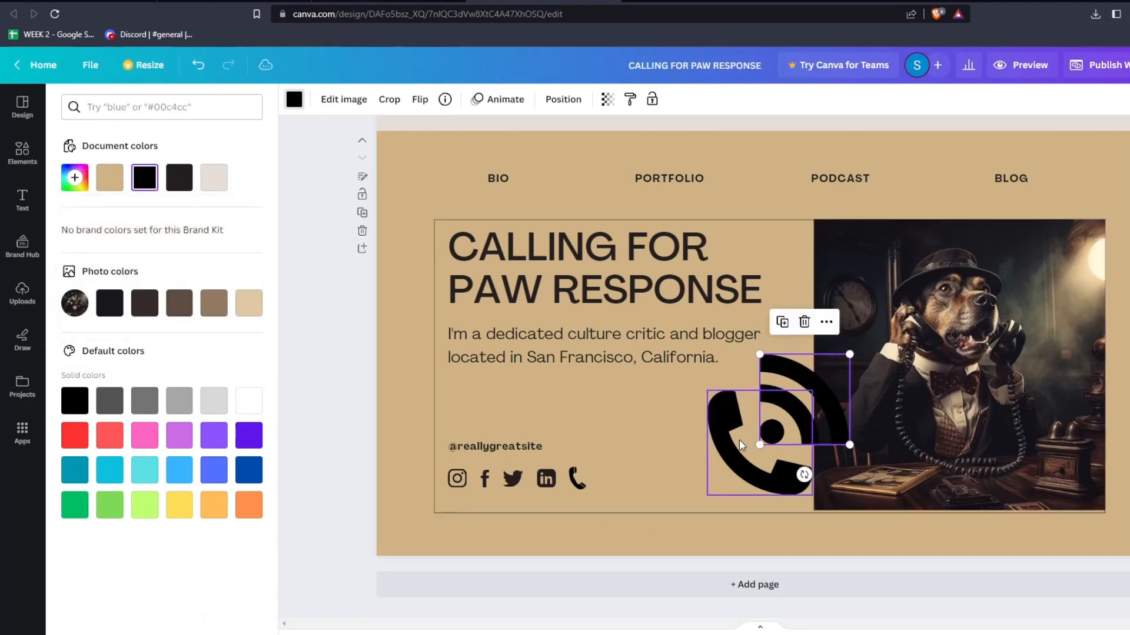
click(739, 440)
shift+click(778, 410)
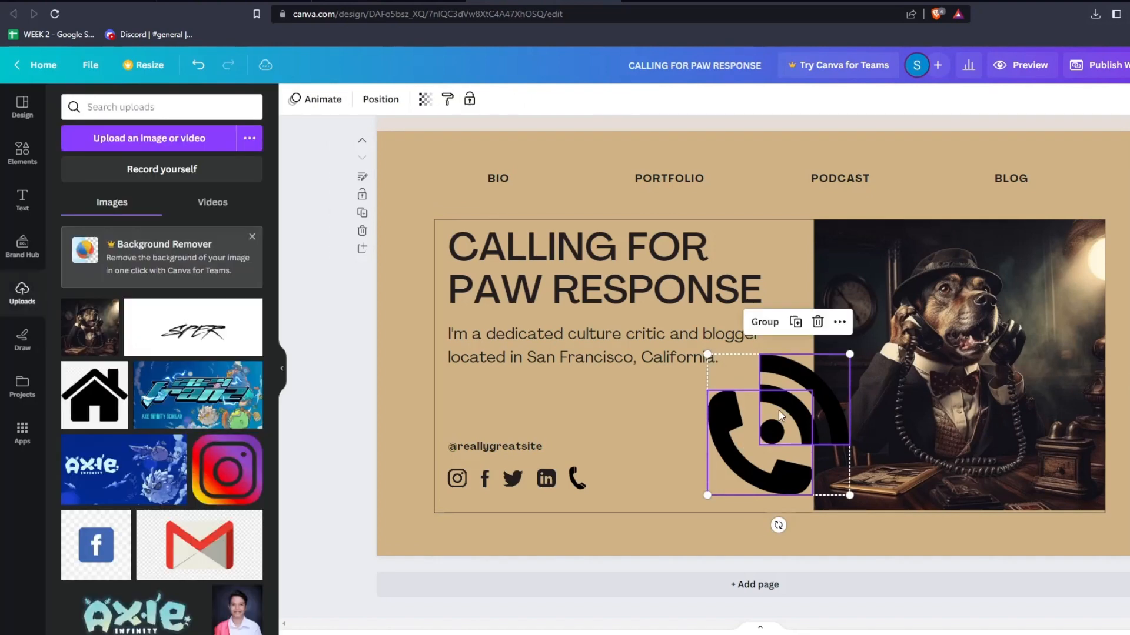
drag(778, 410, 740, 428)
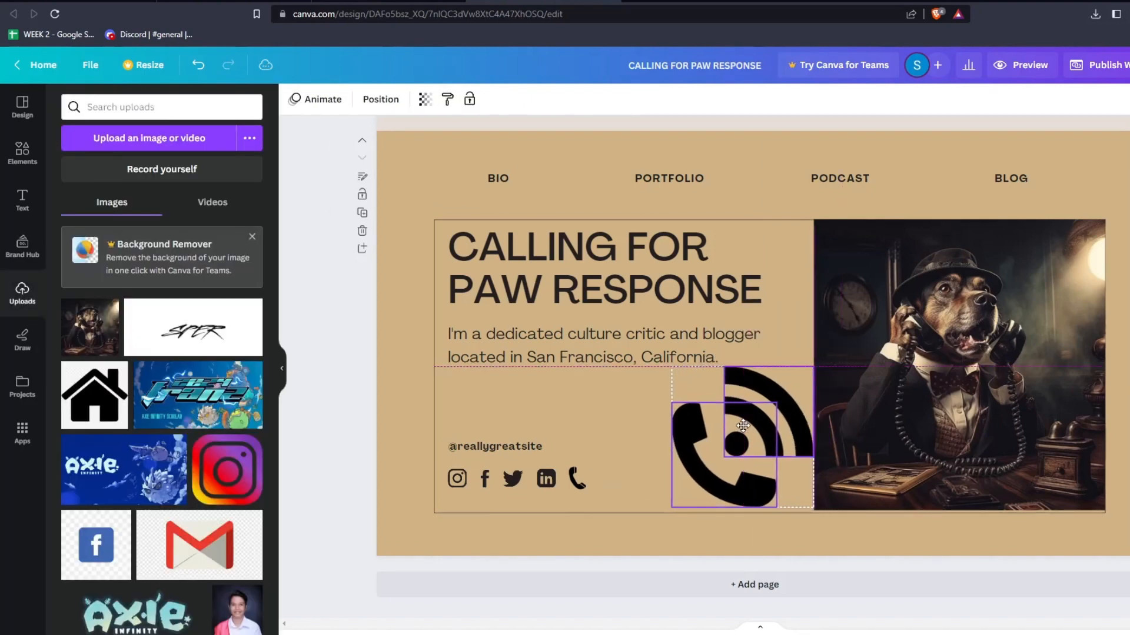
click(699, 532)
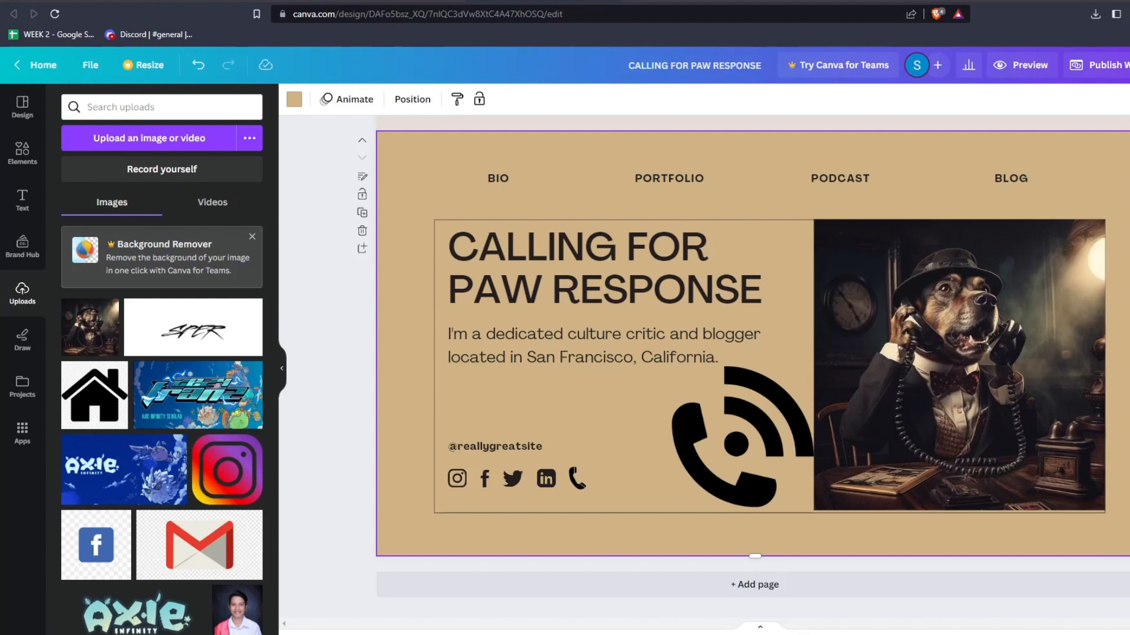